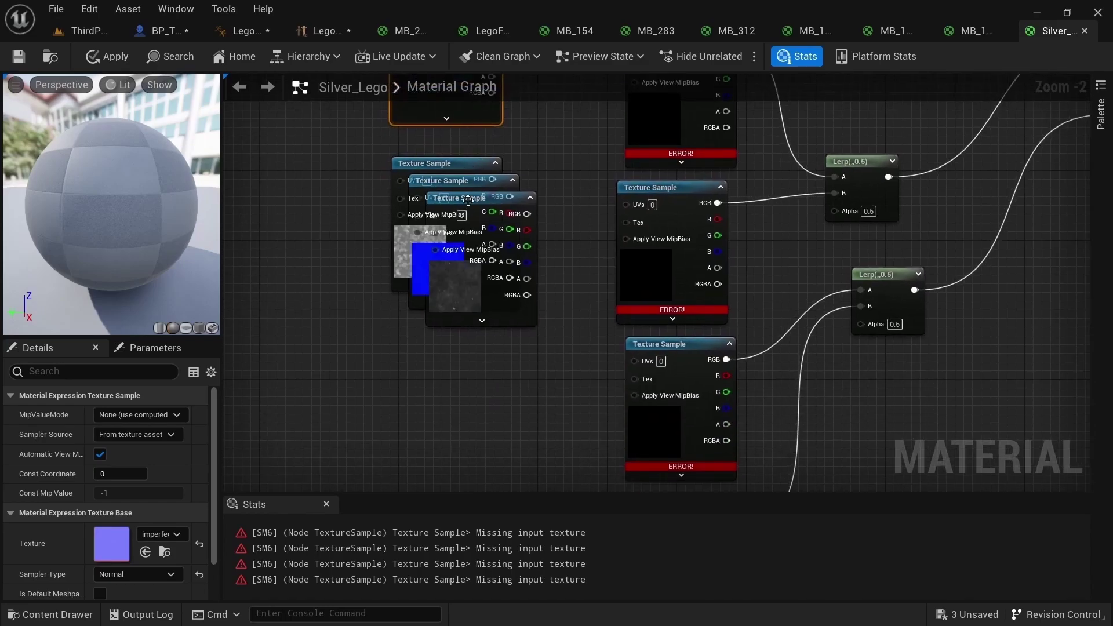
# - Move the dark metal roughness texture sample off the stack of overlapping texture nodes in the Silver_Lego graph
pyautogui.moveTo(468, 201); pyautogui.dragTo(460, 313)
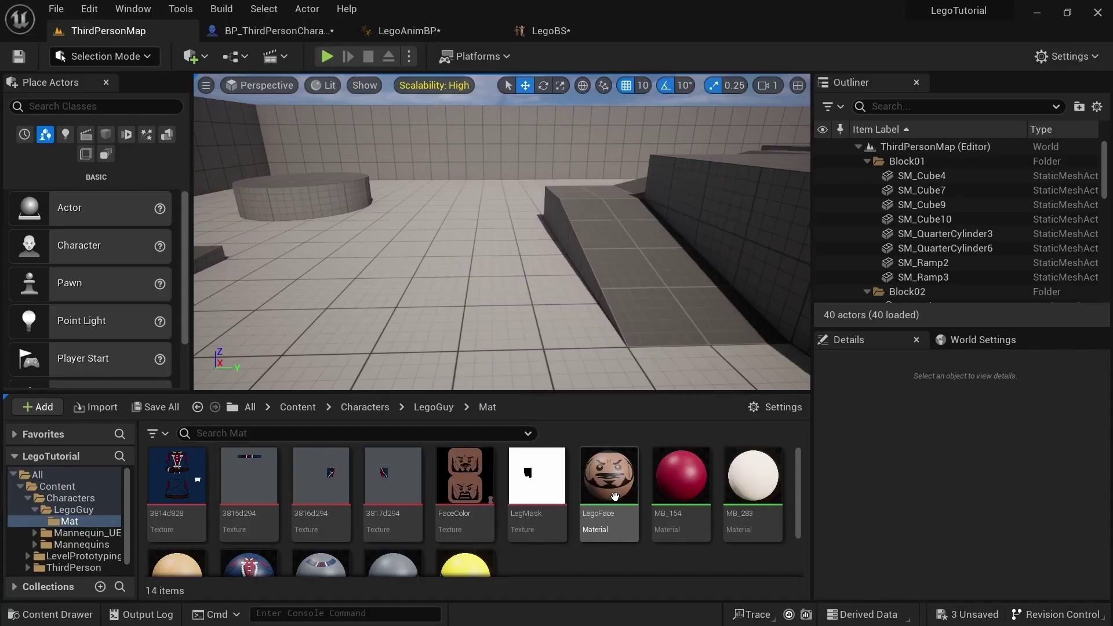
# - Open all eight character materials for editing and move the texture sample in MB_199_official_6323 farther from the output node
pyautogui.scroll(-2, 615, 497)
pyautogui.click(464, 510)
pyautogui.scroll(2, 464, 511)
pyautogui.keyDown('shift'); pyautogui.click(610, 499); pyautogui.keyUp('shift')
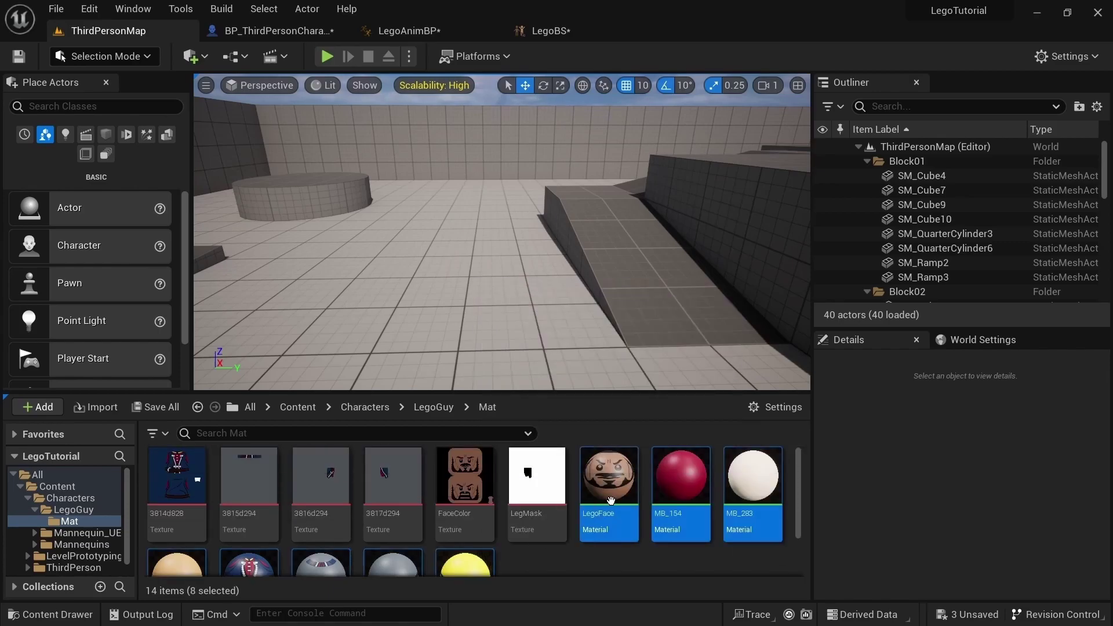
pyautogui.doubleClick(613, 500)
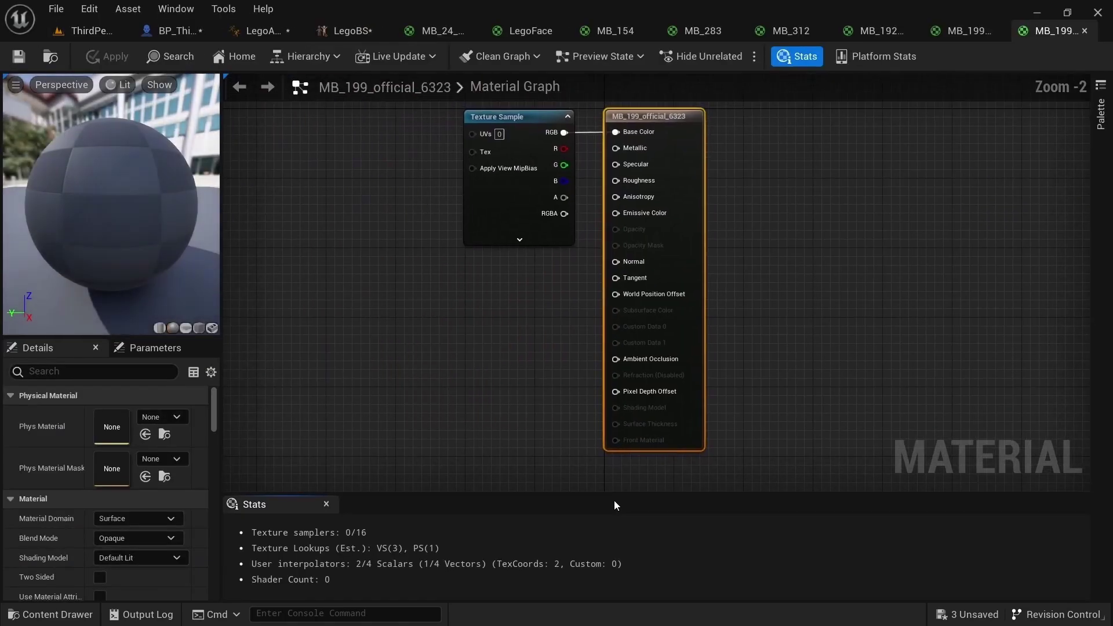
pyautogui.moveTo(542, 333); pyautogui.dragTo(670, 406, button='right')
pyautogui.moveTo(638, 188); pyautogui.dragTo(447, 187)
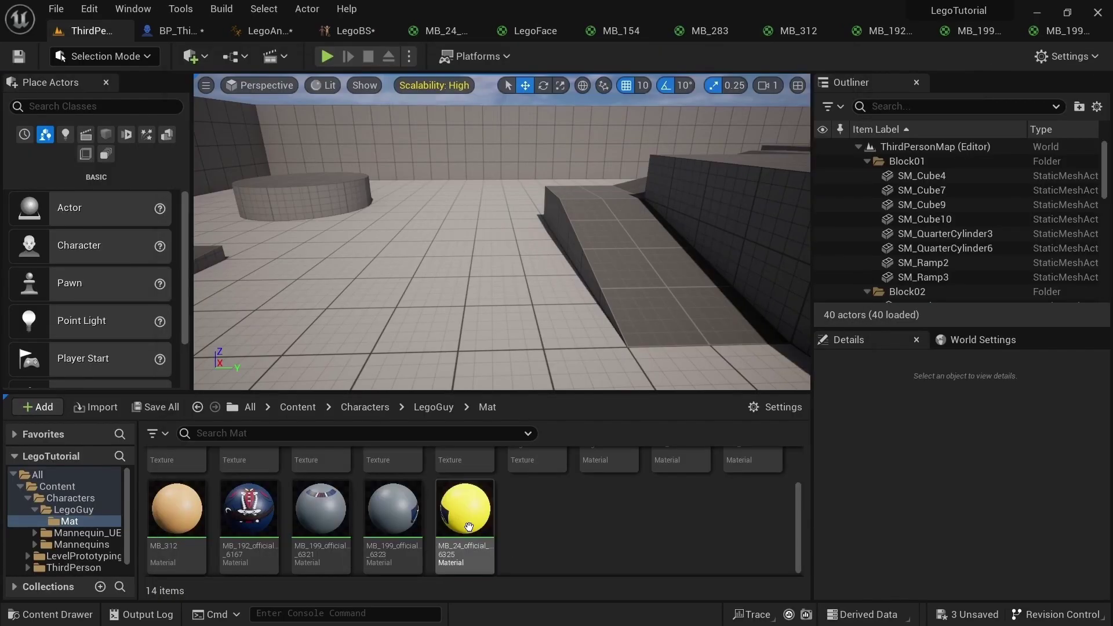
# - Show the Mat folder in Explorer and paste the copied Lego asset files, including Bronze_Lego, Silver_Lego and their textures, into it
pyautogui.rightClick(467, 510)
pyautogui.moveTo(513, 307)
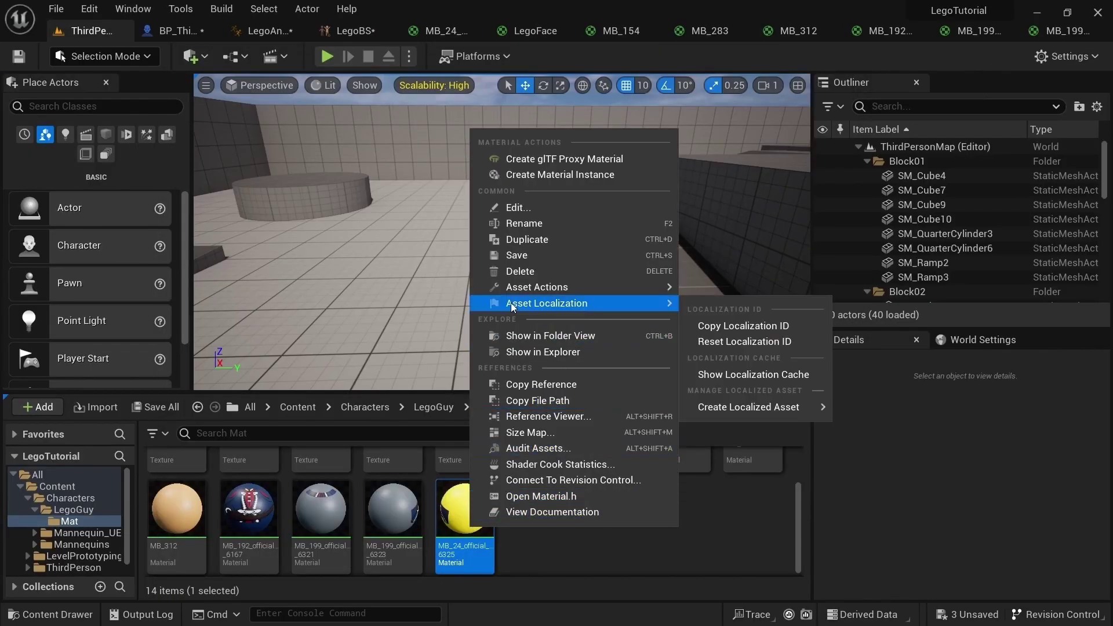
pyautogui.click(528, 352)
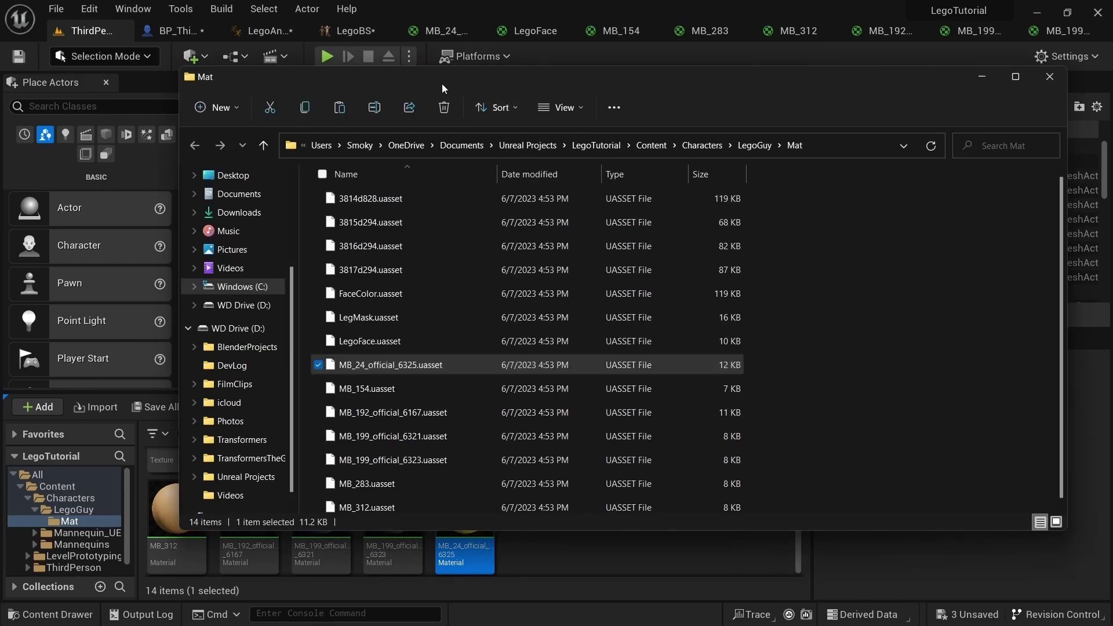
pyautogui.moveTo(442, 84); pyautogui.dragTo(1077, 88)
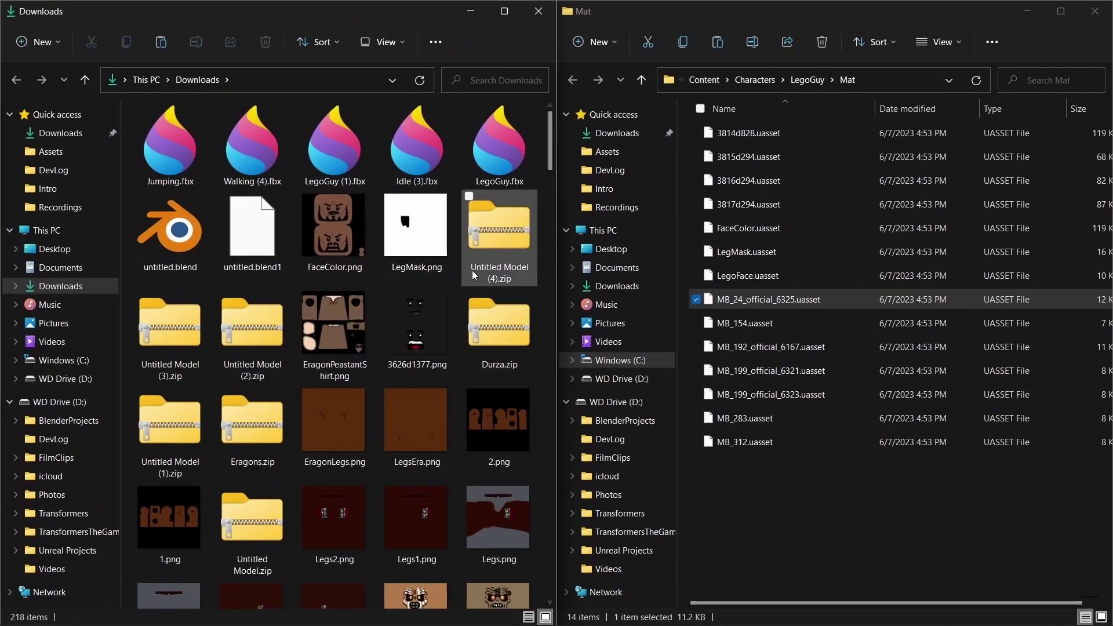
pyautogui.click(722, 523)
pyautogui.hotkey('ctrl', 'v')
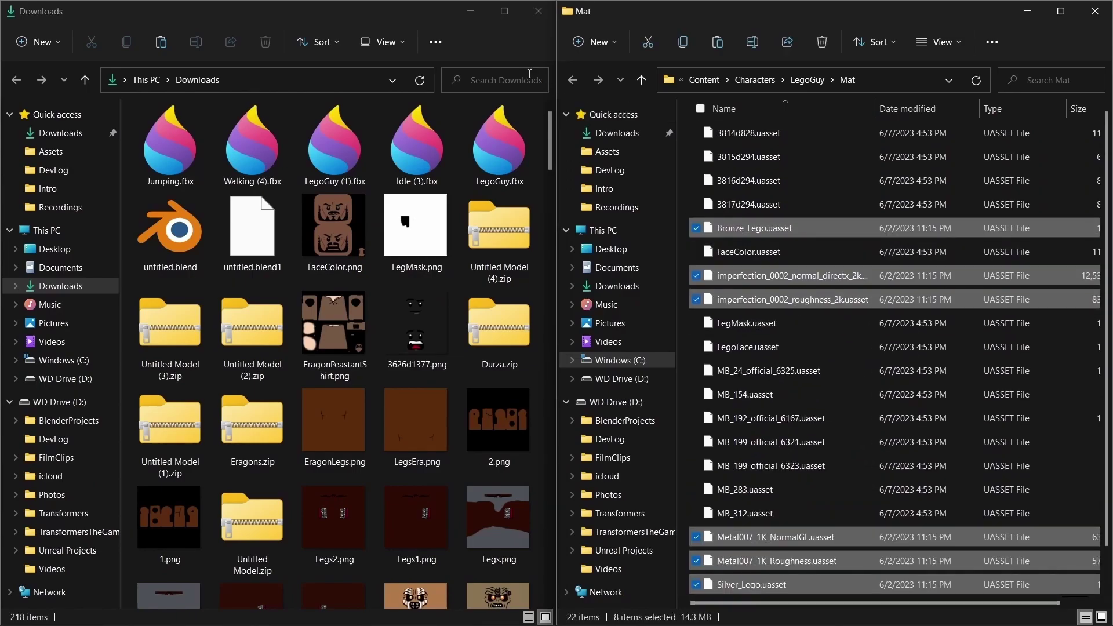
# - Close both Explorer windows, switch back to the LegoTutorial project in Unreal Editor and maximize its window
pyautogui.click(534, 11)
pyautogui.click(1094, 11)
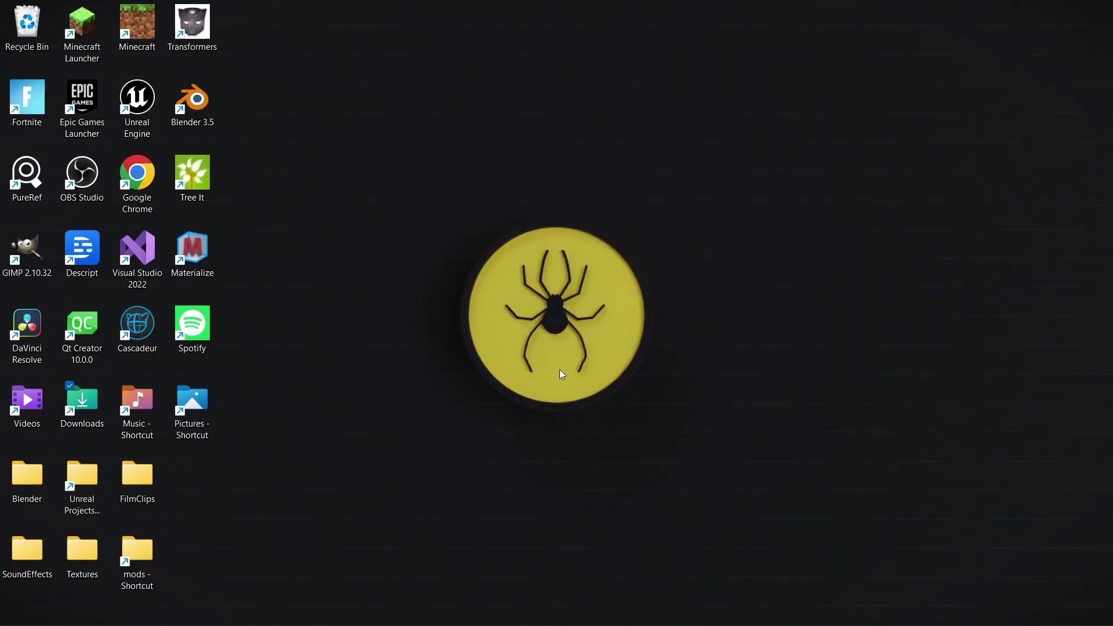
pyautogui.press('super+Tab')
pyautogui.click(569, 243)
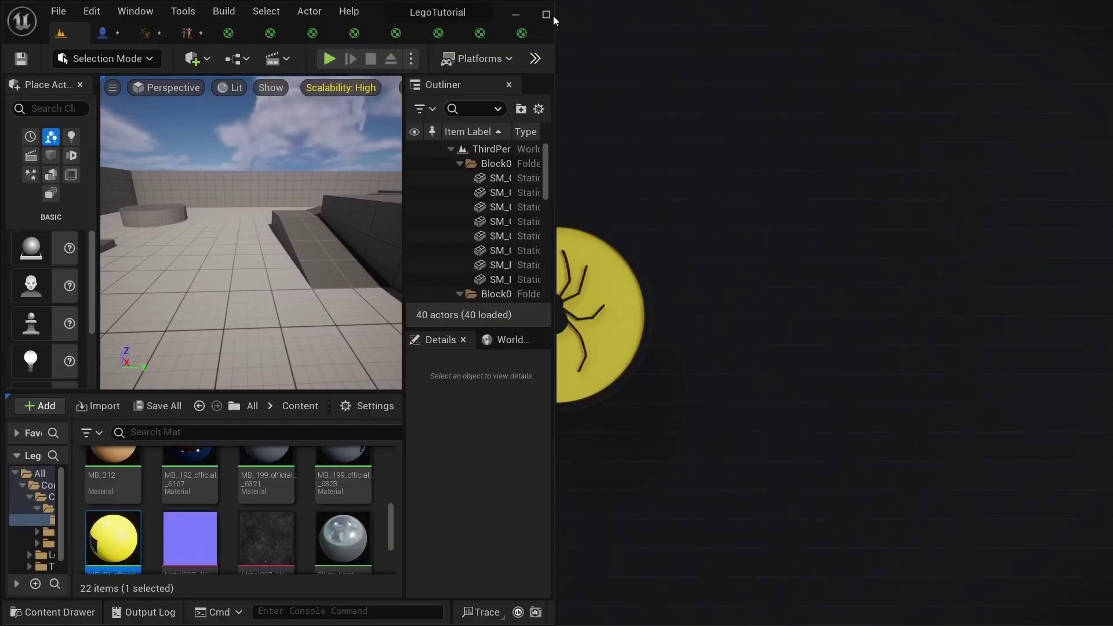
pyautogui.click(551, 14)
# - Select the Metal007_1K and imperfection_0002 normal and roughness textures in the Mat folder
pyautogui.scroll(-2, 237, 544)
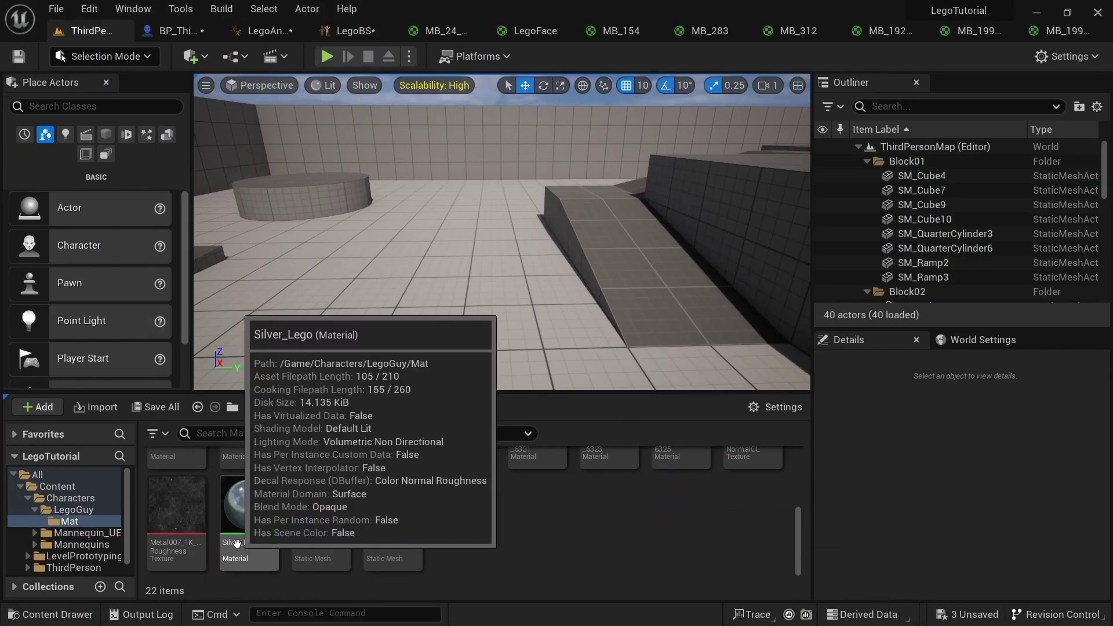
pyautogui.click(192, 518)
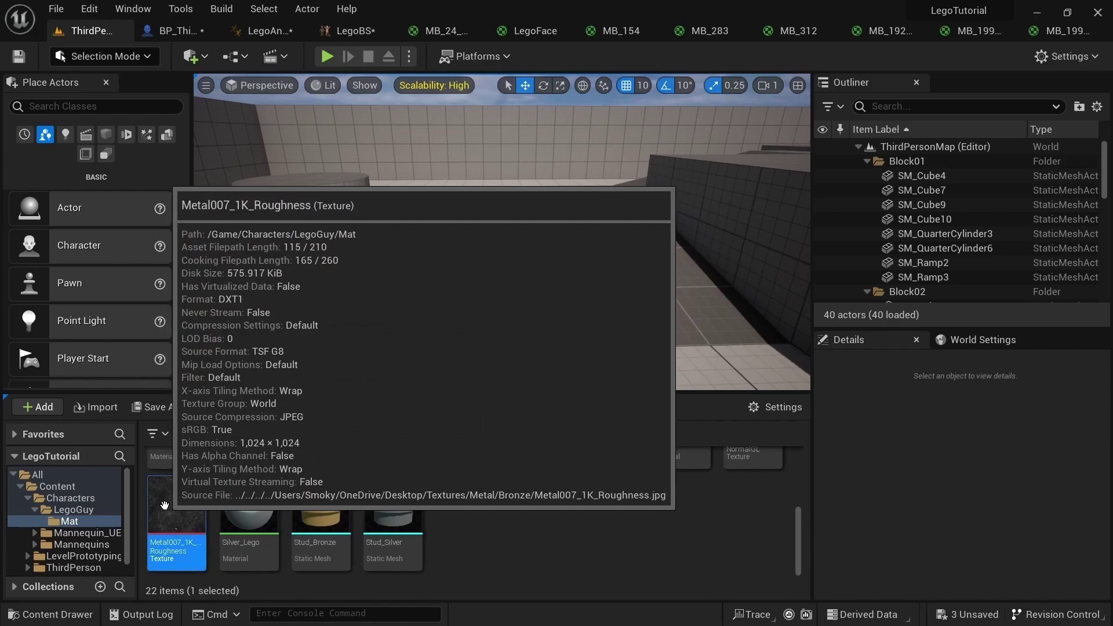
pyautogui.scroll(1, 725, 487)
pyautogui.keyDown('ctrl'); pyautogui.click(728, 487); pyautogui.keyUp('ctrl')
pyautogui.scroll(2, 724, 487)
pyautogui.keyDown('ctrl'); pyautogui.click(686, 482); pyautogui.keyUp('ctrl')
pyautogui.keyDown('ctrl'); pyautogui.click(627, 482); pyautogui.keyUp('ctrl')
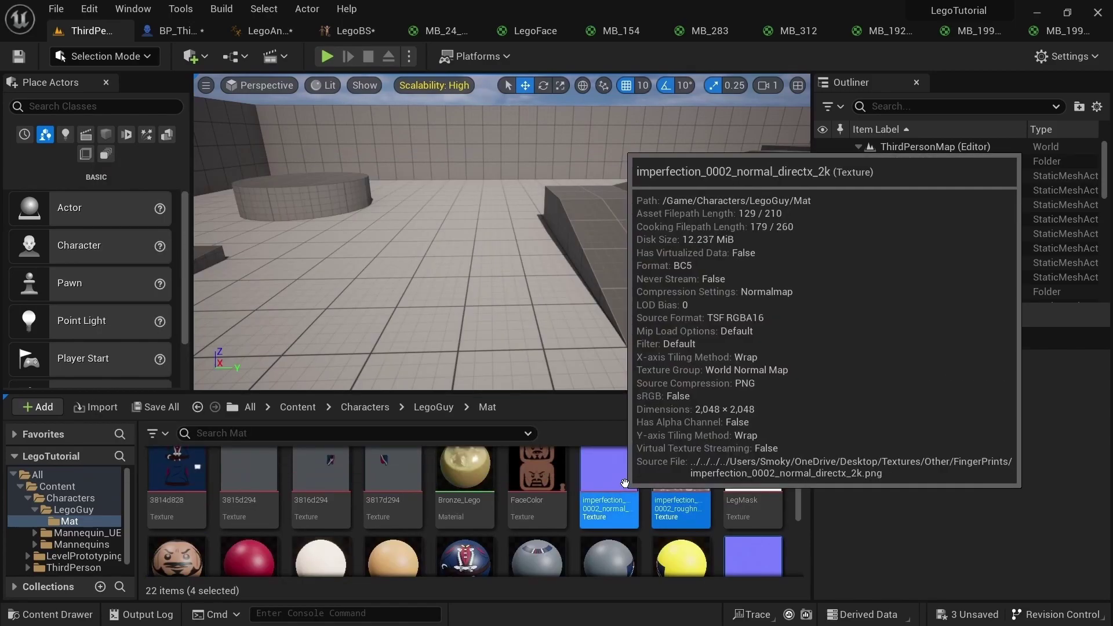
# - Open the Silver_Lego material and select the uppermost empty texture sample in its graph
pyautogui.scroll(-2, 540, 504)
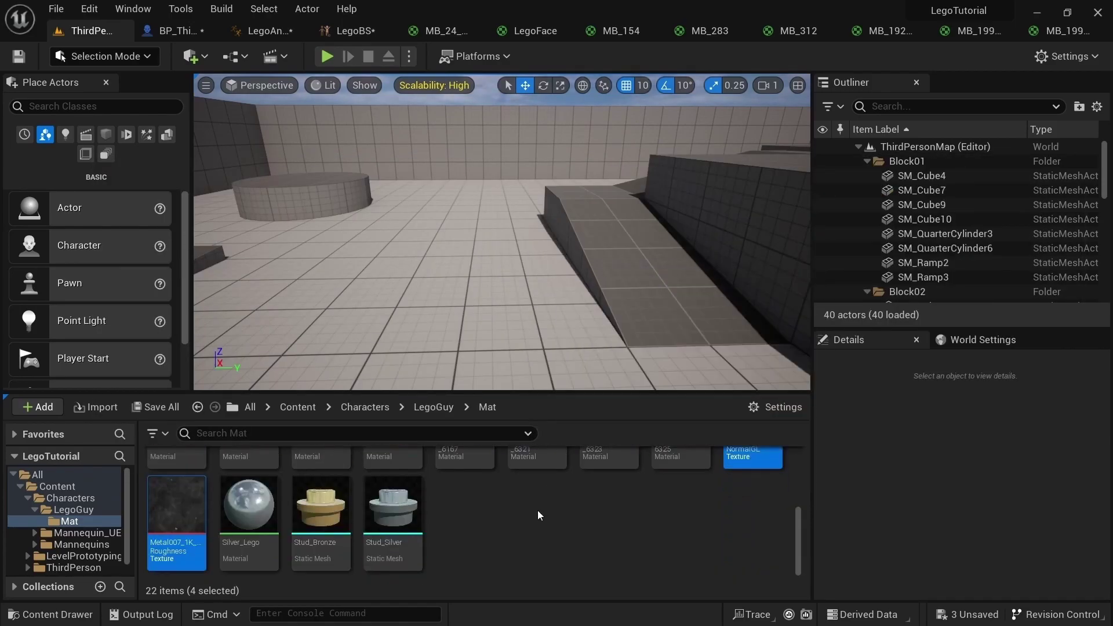
pyautogui.doubleClick(249, 505)
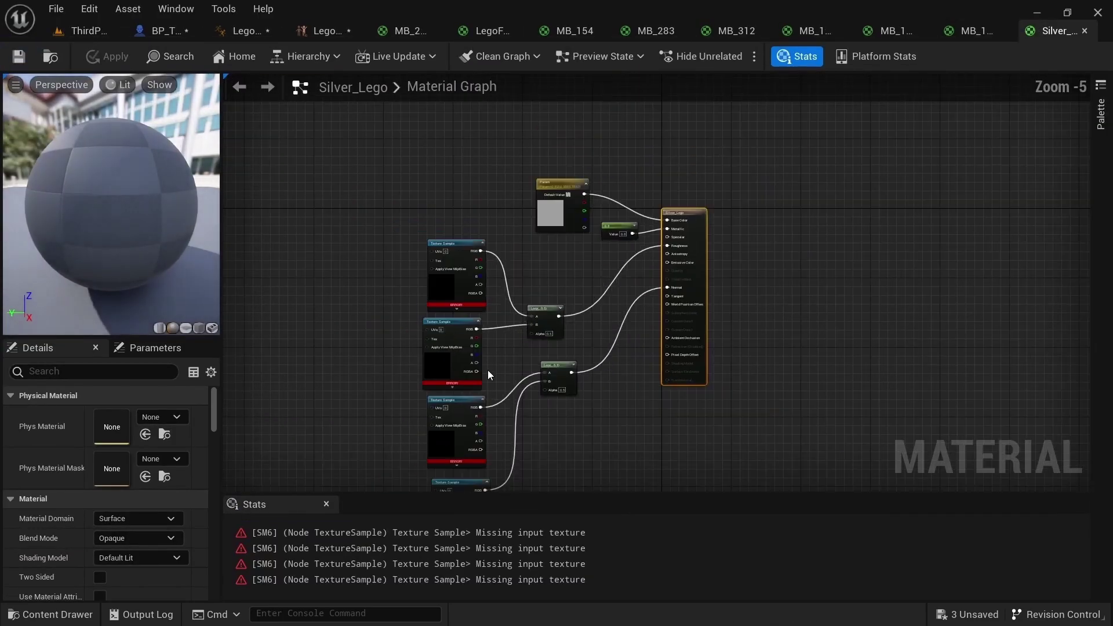
pyautogui.scroll(2, 489, 370)
pyautogui.scroll(1, 471, 304)
pyautogui.moveTo(309, 250); pyautogui.dragTo(400, 296, button='right')
pyautogui.click(510, 206)
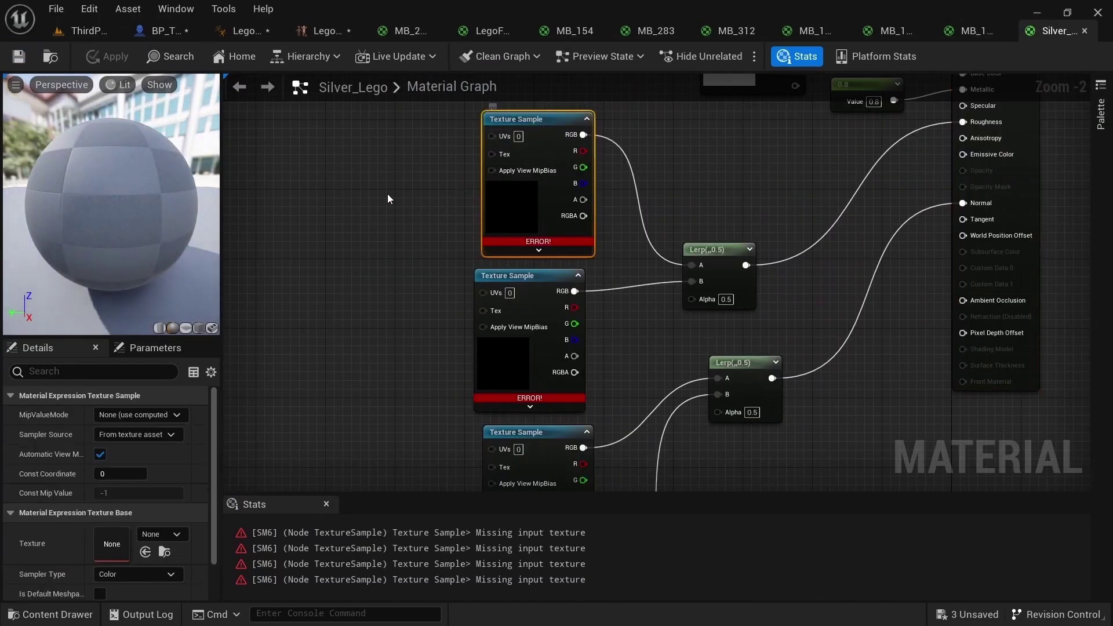
# - Add the Metal007_1K and imperfection_0002 normal and roughness textures from the Mat folder to the Silver_Lego graph
pyautogui.click(90, 27)
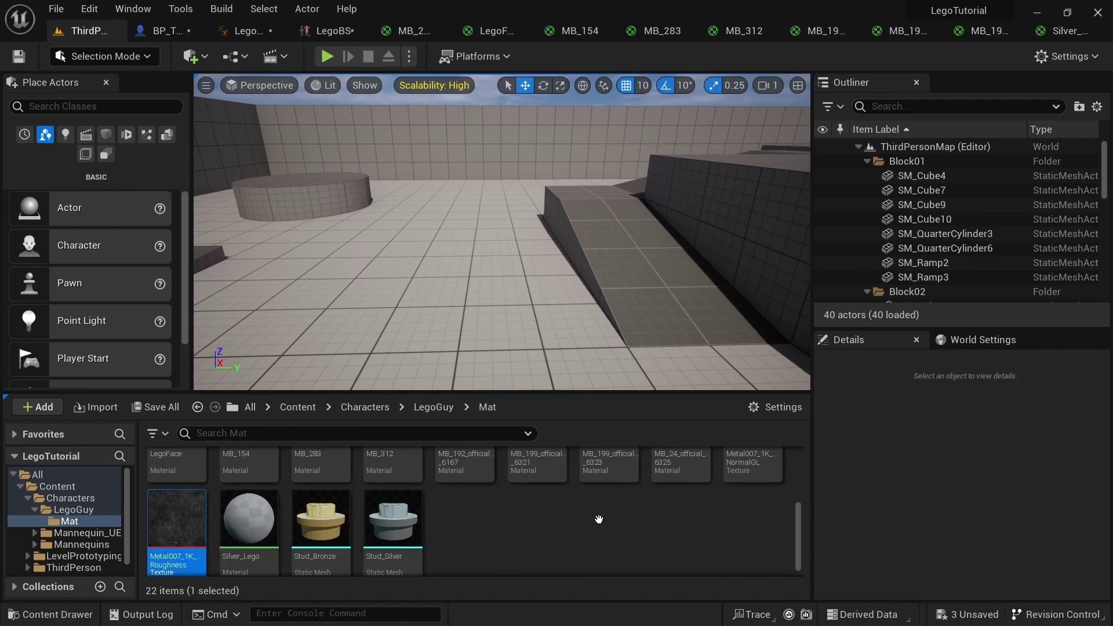
pyautogui.scroll(3, 599, 519)
pyautogui.keyDown('ctrl'); pyautogui.click(609, 497); pyautogui.keyUp('ctrl')
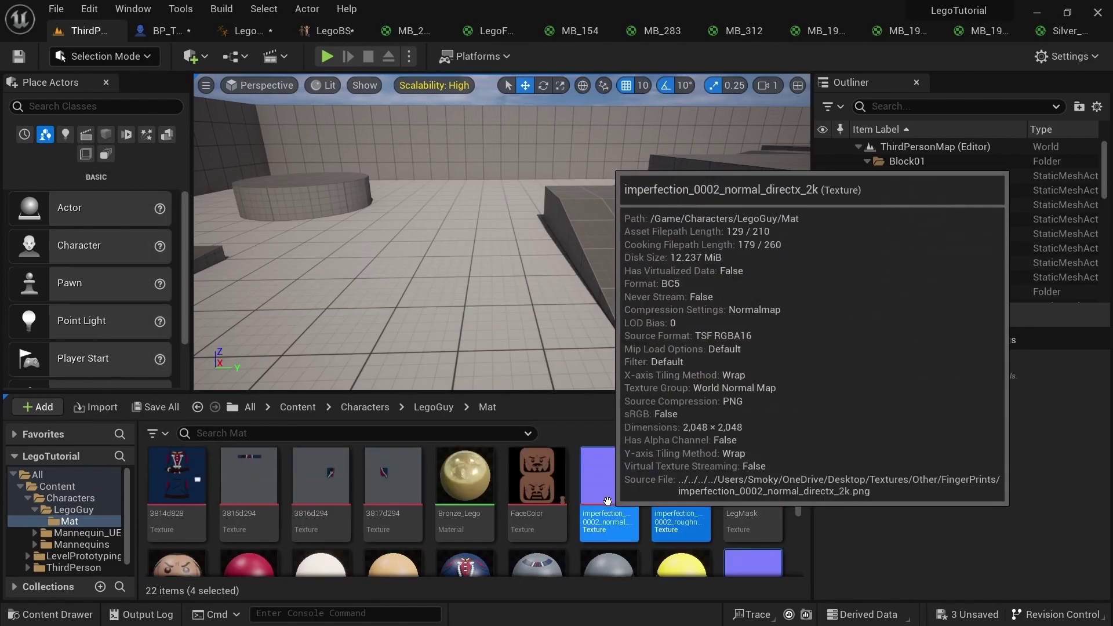
pyautogui.scroll(-3, 649, 494)
pyautogui.scroll(3, 667, 491)
pyautogui.moveTo(671, 489); pyautogui.dragTo(1062, 32)
# - Spread out the four new texture samples beside the empty ones, with the two normal maps below the two roughness maps
pyautogui.moveTo(495, 297); pyautogui.dragTo(446, 87)
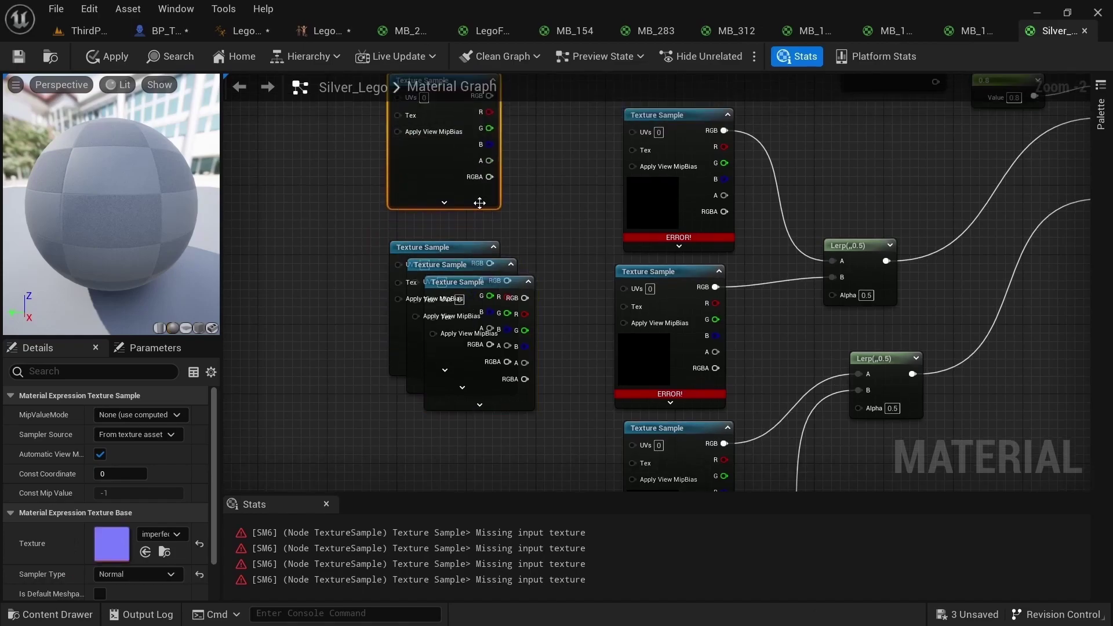
pyautogui.moveTo(465, 267); pyautogui.dragTo(467, 183, button='right')
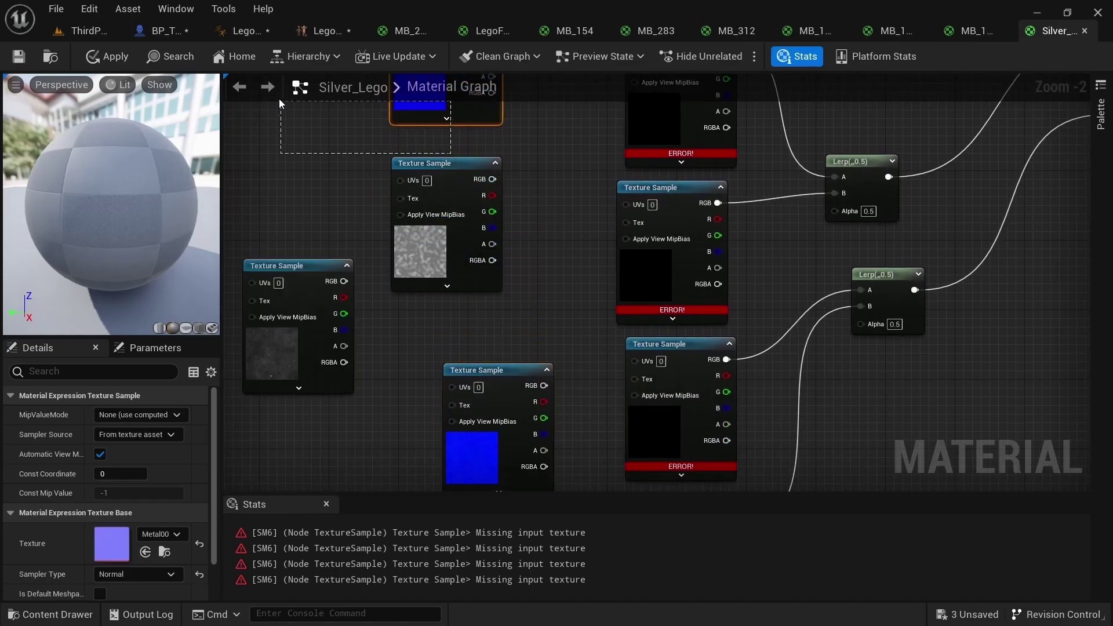
pyautogui.moveTo(435, 165); pyautogui.dragTo(310, 126)
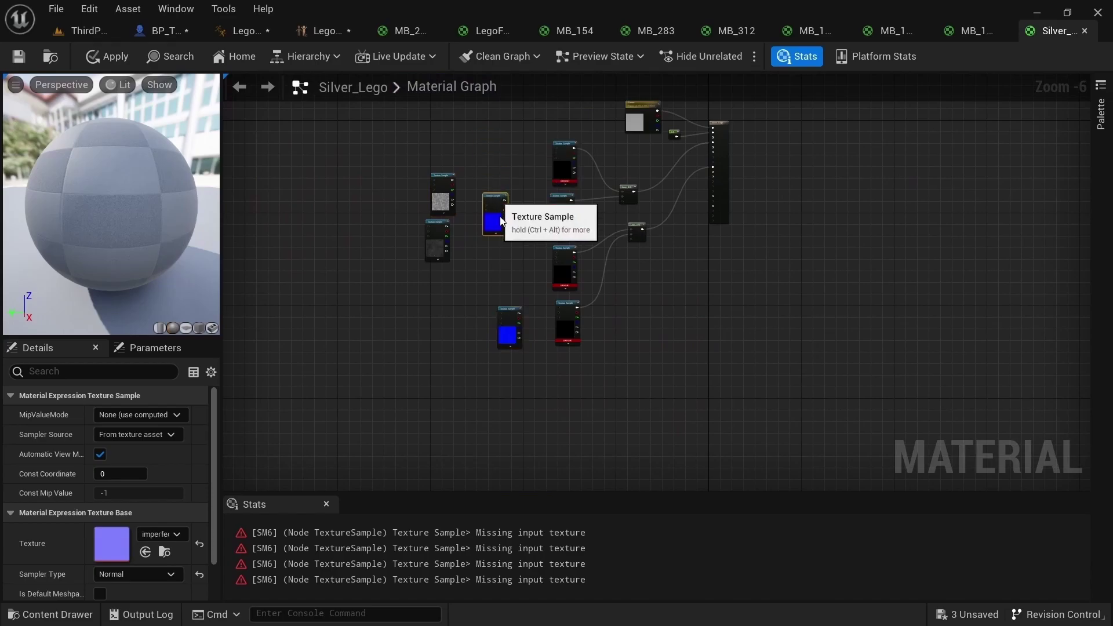
pyautogui.moveTo(502, 222); pyautogui.dragTo(516, 280)
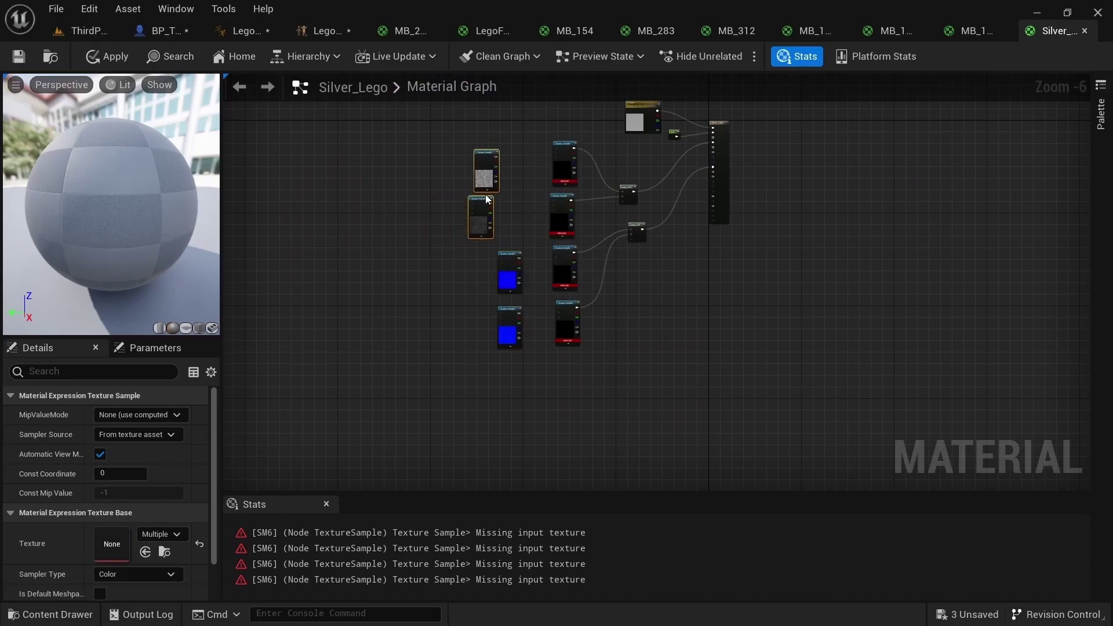
# - Reconnect the roughness Lerp's A to the imperfection roughness texture and B to the Metal007 one, and delete the empty samples
pyautogui.scroll(5, 567, 194)
pyautogui.keyDown('ctrl'); pyautogui.moveTo(588, 256); pyautogui.dragTo(415, 246); pyautogui.keyUp('ctrl')
pyautogui.moveTo(486, 168); pyautogui.dragTo(552, 300, button='right')
pyautogui.keyDown('ctrl'); pyautogui.moveTo(655, 205); pyautogui.dragTo(722, 191); pyautogui.keyUp('ctrl')
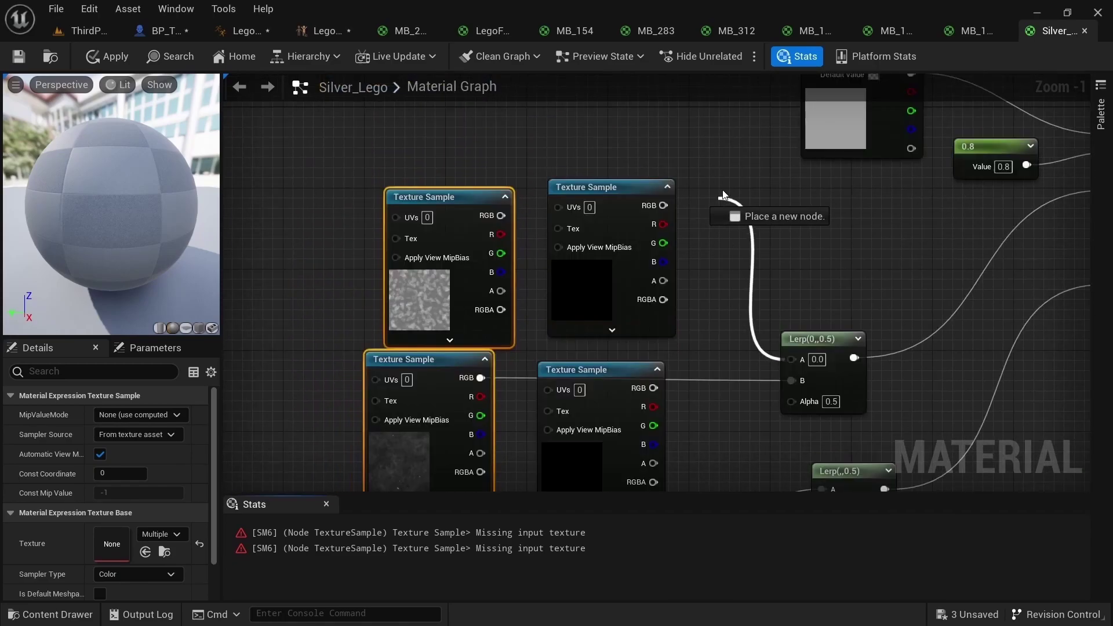
pyautogui.click(609, 302)
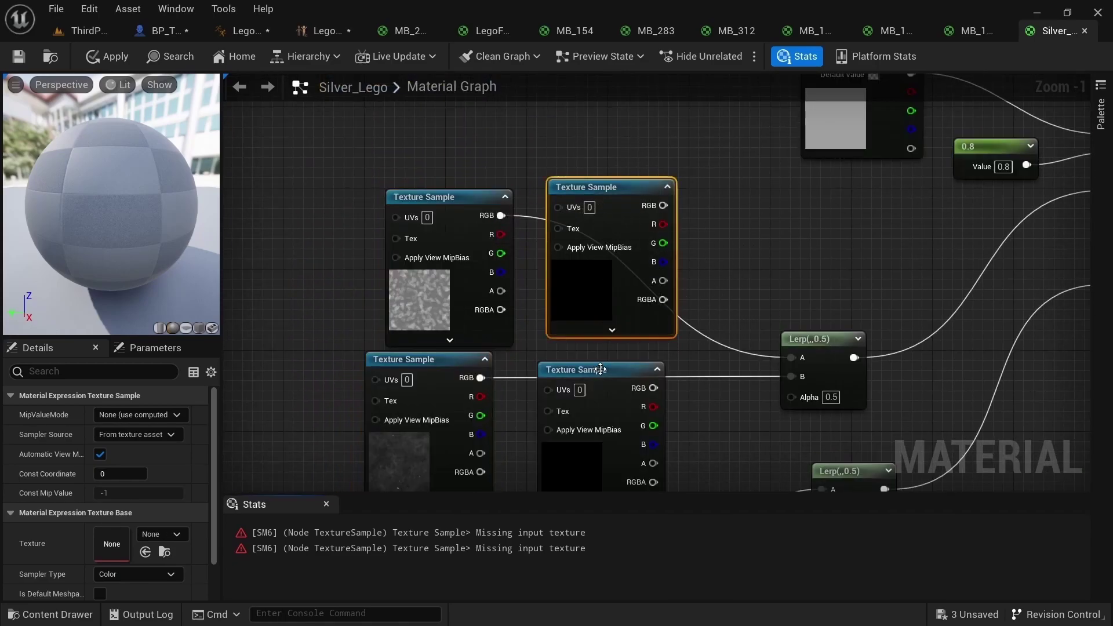
pyautogui.press('Delete')
# - Reconnect the normal Lerp's A and B inputs to the two normal map textures and remove the remaining empty texture samples
pyautogui.moveTo(493, 424); pyautogui.dragTo(479, 199, button='right')
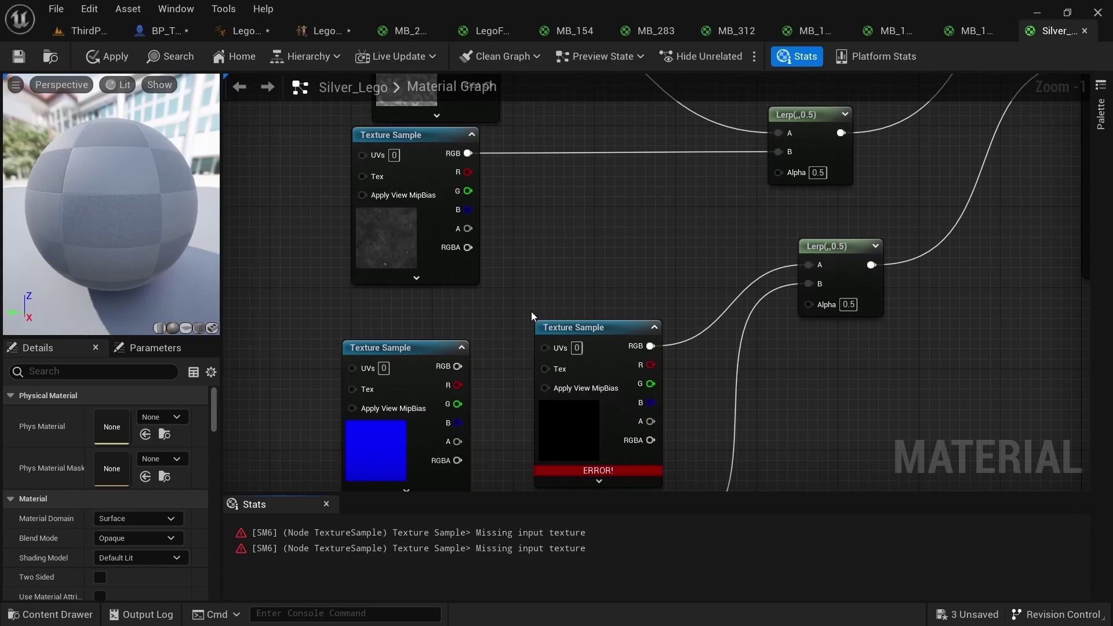
pyautogui.moveTo(666, 375); pyautogui.dragTo(618, 308, button='right')
pyautogui.keyDown('ctrl'); pyautogui.moveTo(598, 280); pyautogui.dragTo(413, 302); pyautogui.keyUp('ctrl')
pyautogui.moveTo(566, 439); pyautogui.dragTo(541, 325, button='right')
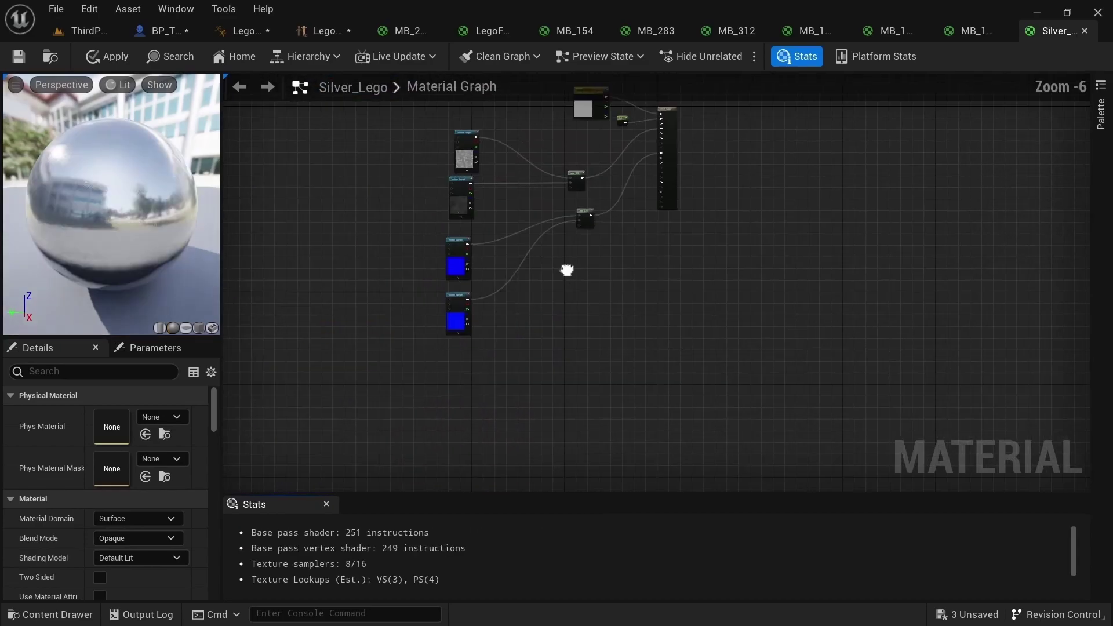
# - Copy Silver_Lego's four texture samples and two Lerp nodes, and paste them into the MB_199_official_6323 graph below its existing texture
pyautogui.moveTo(567, 271); pyautogui.dragTo(545, 353, button='right')
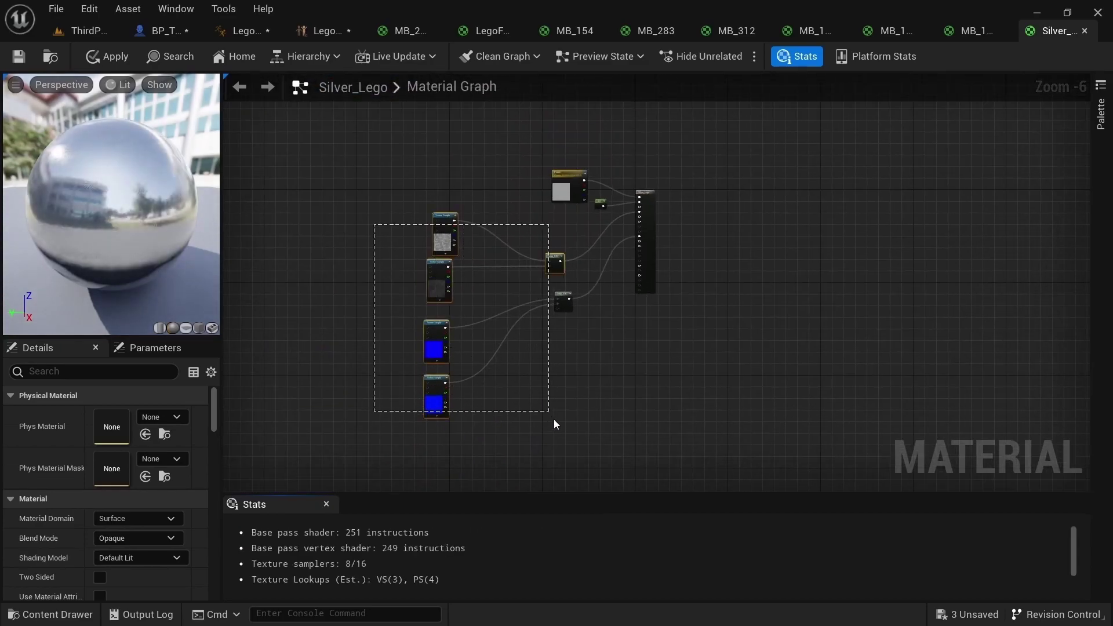
pyautogui.moveTo(555, 424); pyautogui.dragTo(565, 403)
pyautogui.click(960, 30)
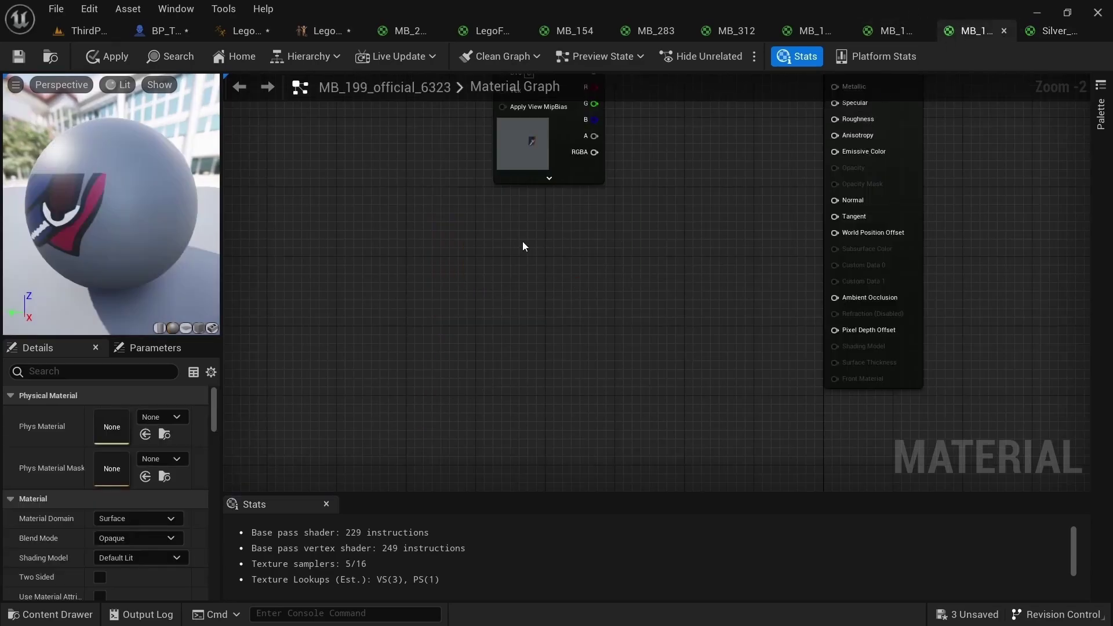
pyautogui.scroll(4, 523, 242)
pyautogui.click(541, 150)
pyautogui.click(550, 348)
pyautogui.moveTo(550, 348); pyautogui.dragTo(521, 238, button='right')
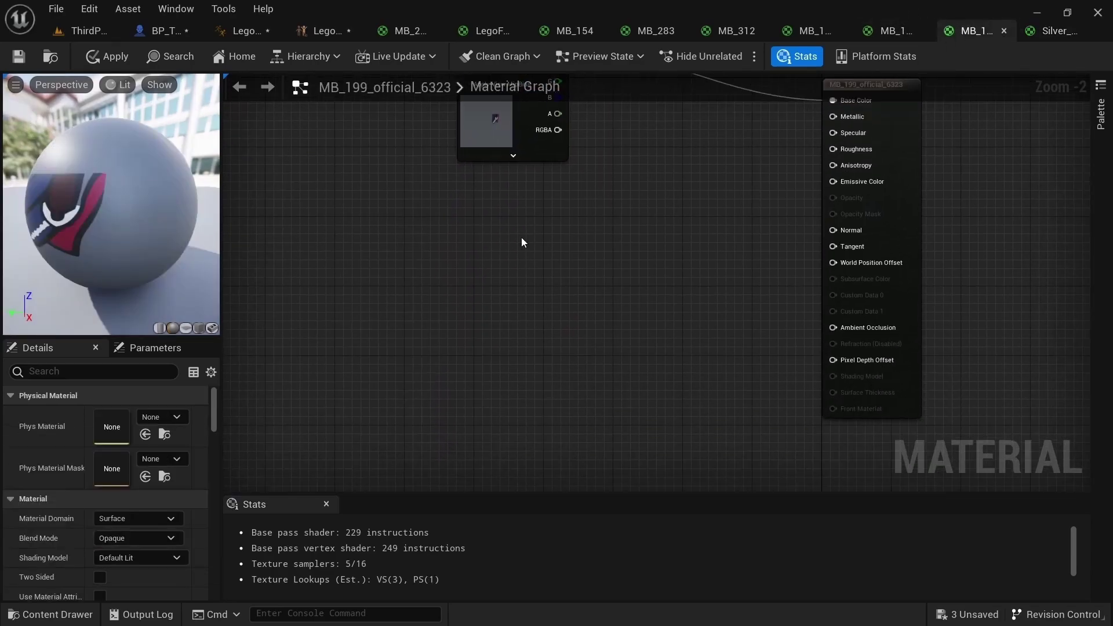
pyautogui.hotkey('ctrl', 'v')
pyautogui.moveTo(739, 230); pyautogui.dragTo(556, 256)
# - Connect the pasted Lerps to MB_199_official_6323's Roughness and Normal inputs, and apply the changes to it and Silver_Lego
pyautogui.moveTo(590, 266); pyautogui.dragTo(833, 149)
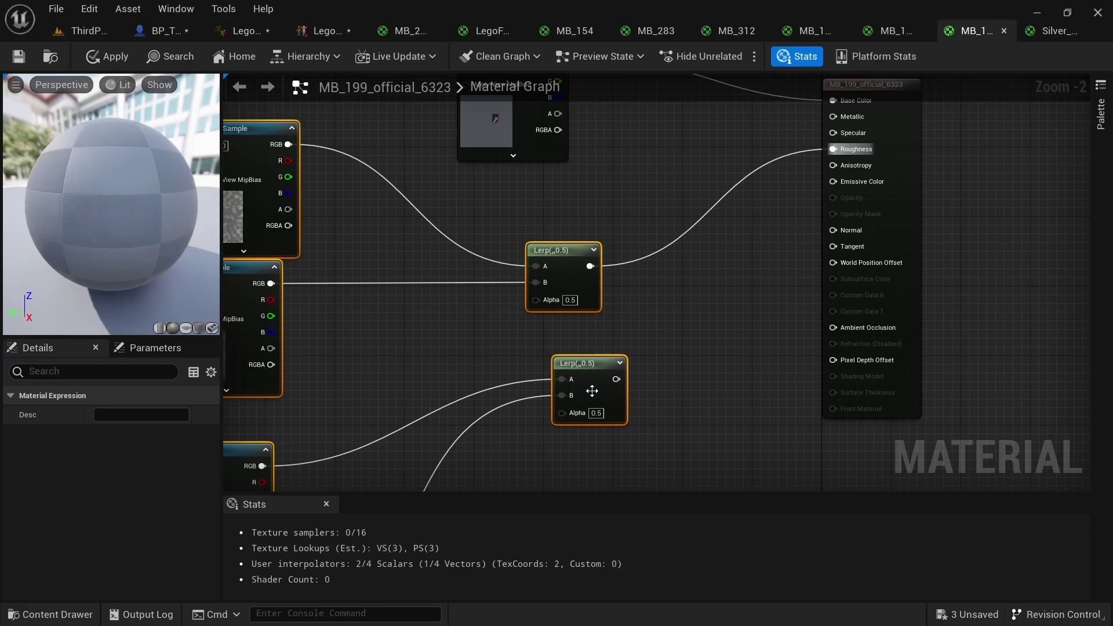
pyautogui.moveTo(616, 379); pyautogui.dragTo(847, 212)
pyautogui.moveTo(835, 255); pyautogui.dragTo(834, 230)
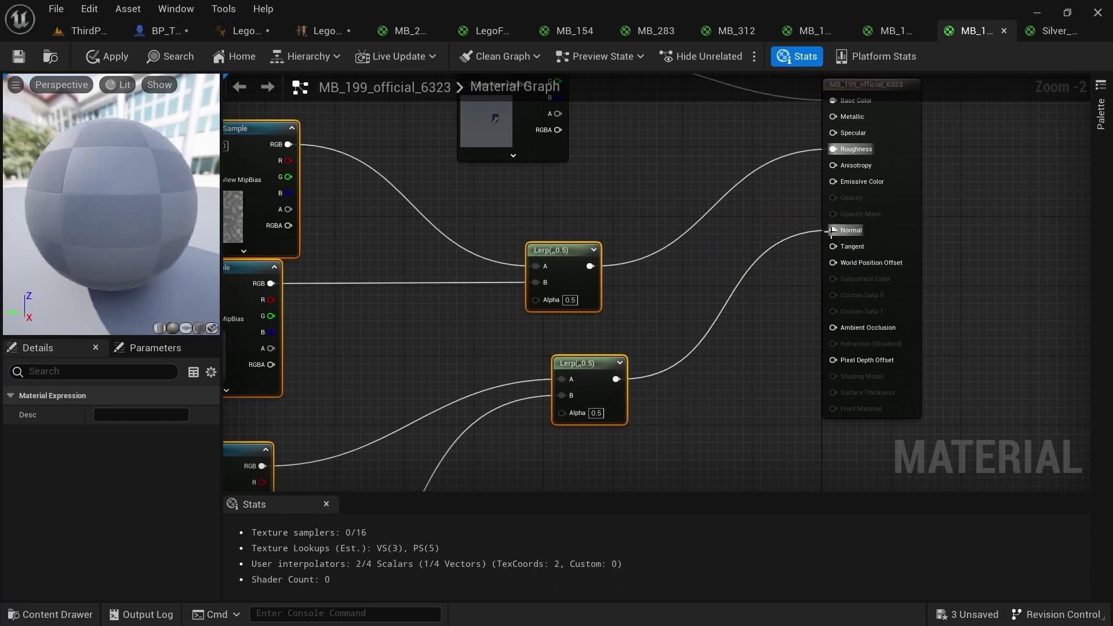
pyautogui.click(229, 87)
pyautogui.click(85, 56)
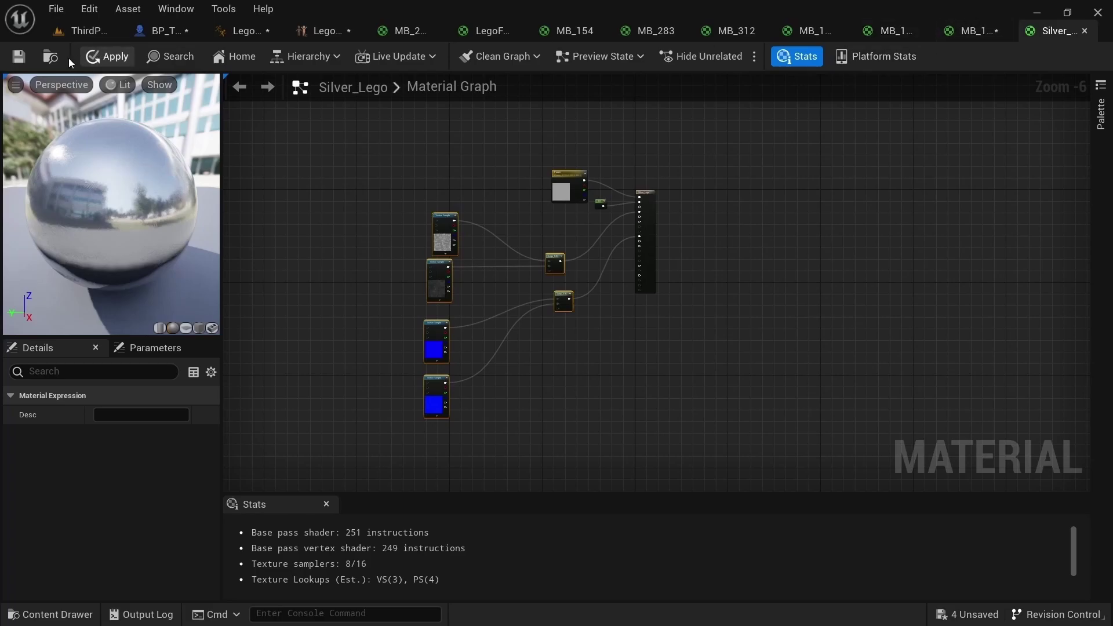
pyautogui.click(95, 61)
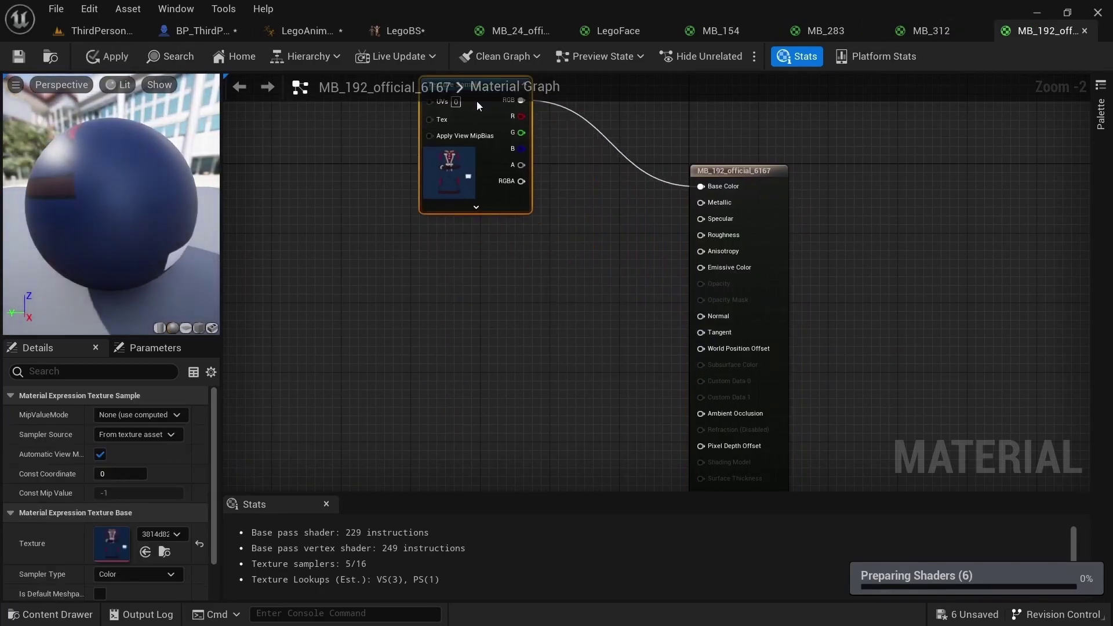
# - Paste the copied texture and Lerp nodes into the MB_192_official_6167 graph and place them before the output node
pyautogui.click(412, 284)
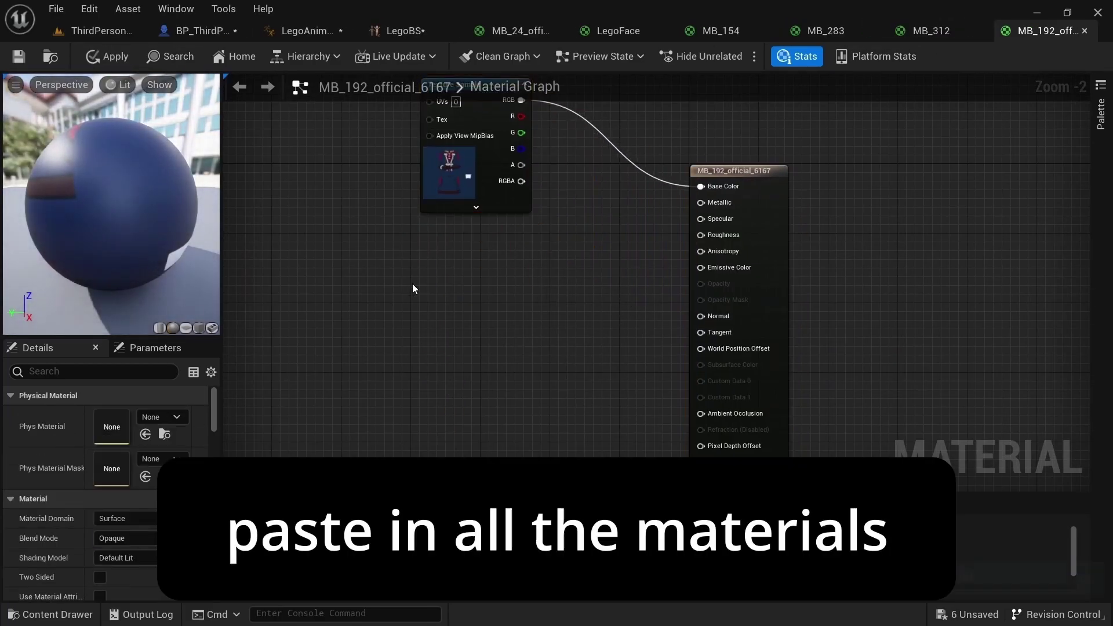
pyautogui.scroll(-2, 398, 313)
pyautogui.hotkey('ctrl', 'v')
pyautogui.moveTo(580, 256); pyautogui.dragTo(518, 273)
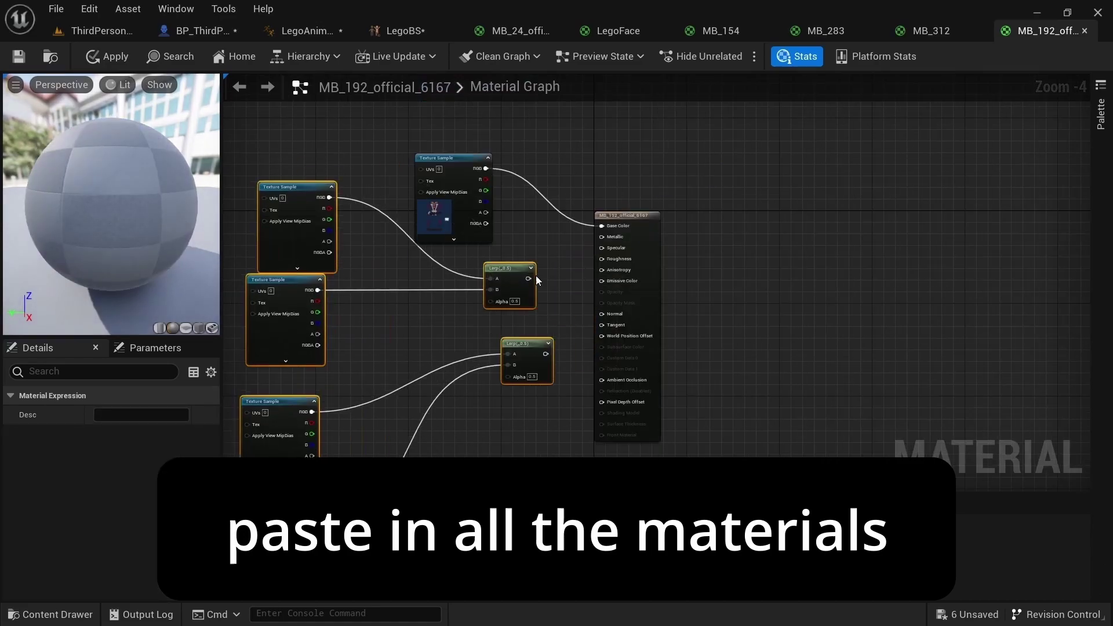
# - Select the LegoGuy character in the level and examine its materials from the front and around the head
pyautogui.scroll(4, 534, 276)
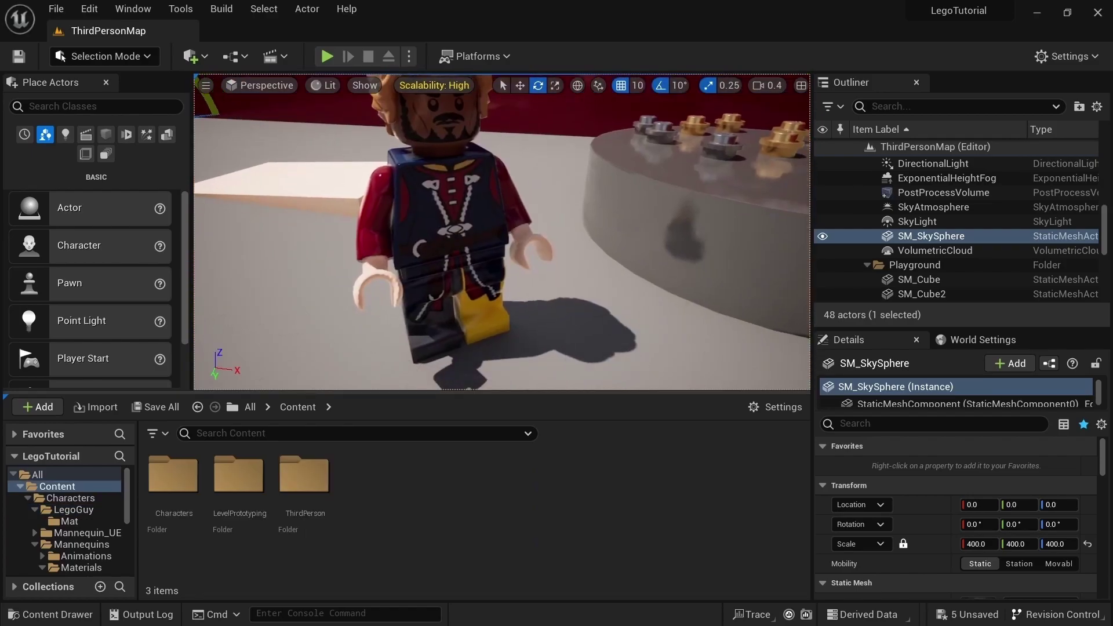
pyautogui.moveTo(474, 300); pyautogui.dragTo(440, 251, button='right')
pyautogui.click(505, 203)
pyautogui.moveTo(508, 294); pyautogui.dragTo(429, 275, button='right')
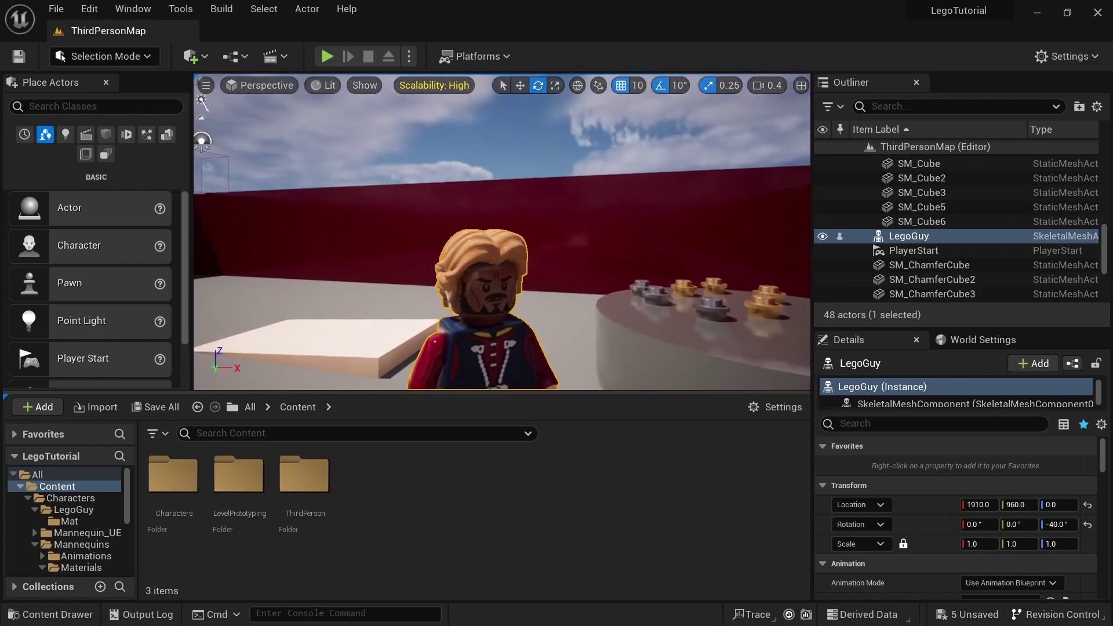
pyautogui.moveTo(516, 390); pyautogui.dragTo(521, 390, button='right')
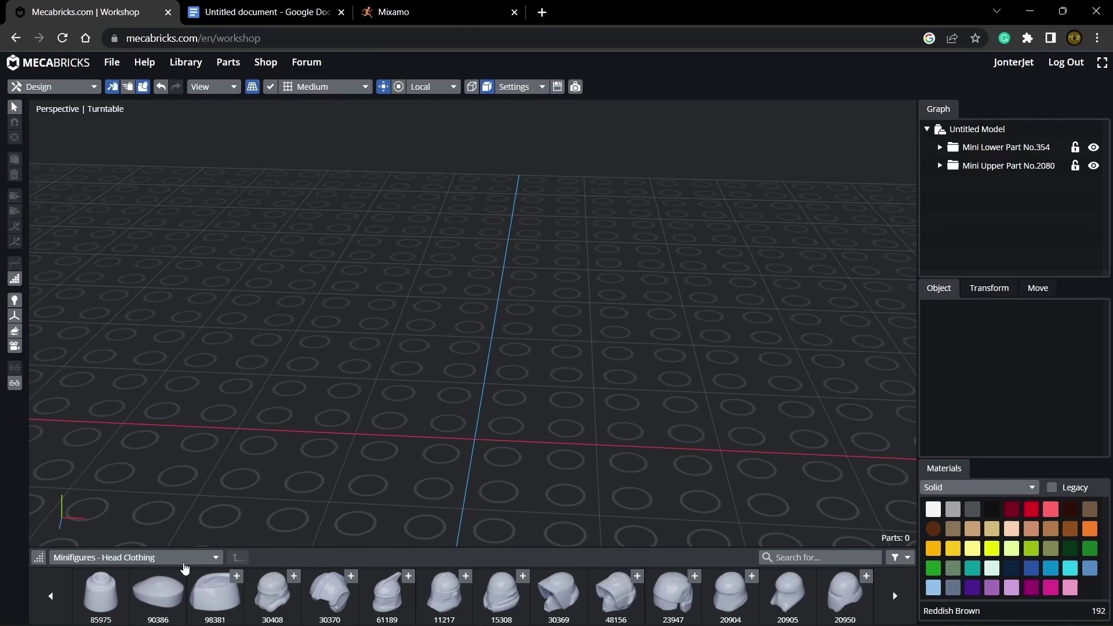
# - Switch to Mecabricks, assemble a minifigure with the Harry Potter head 3626d919, and export the model
pyautogui.click(183, 567)
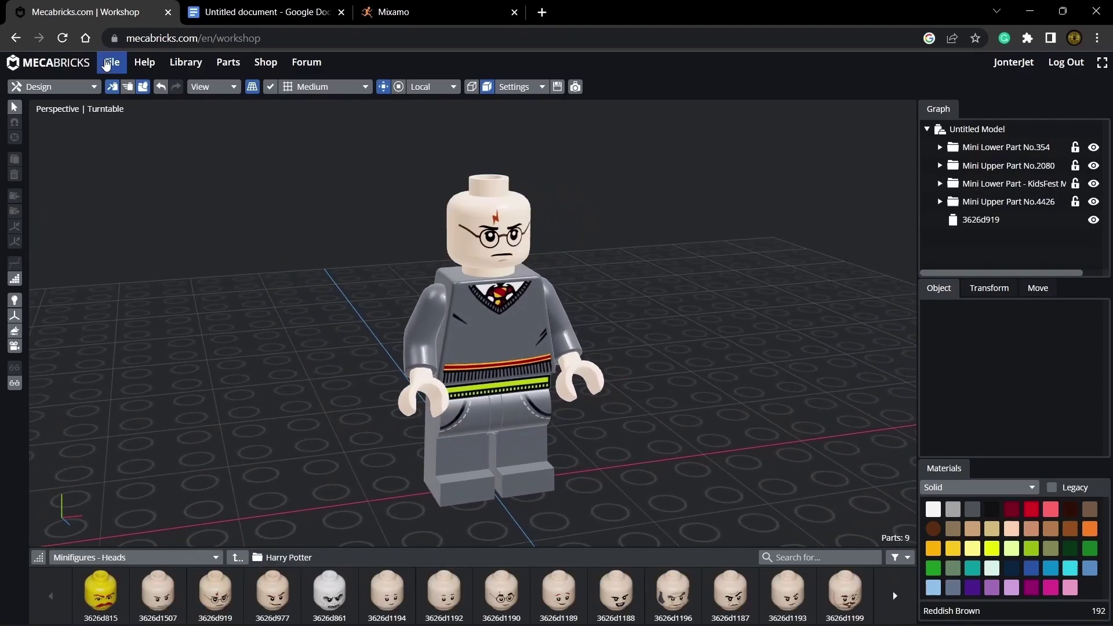
pyautogui.click(106, 65)
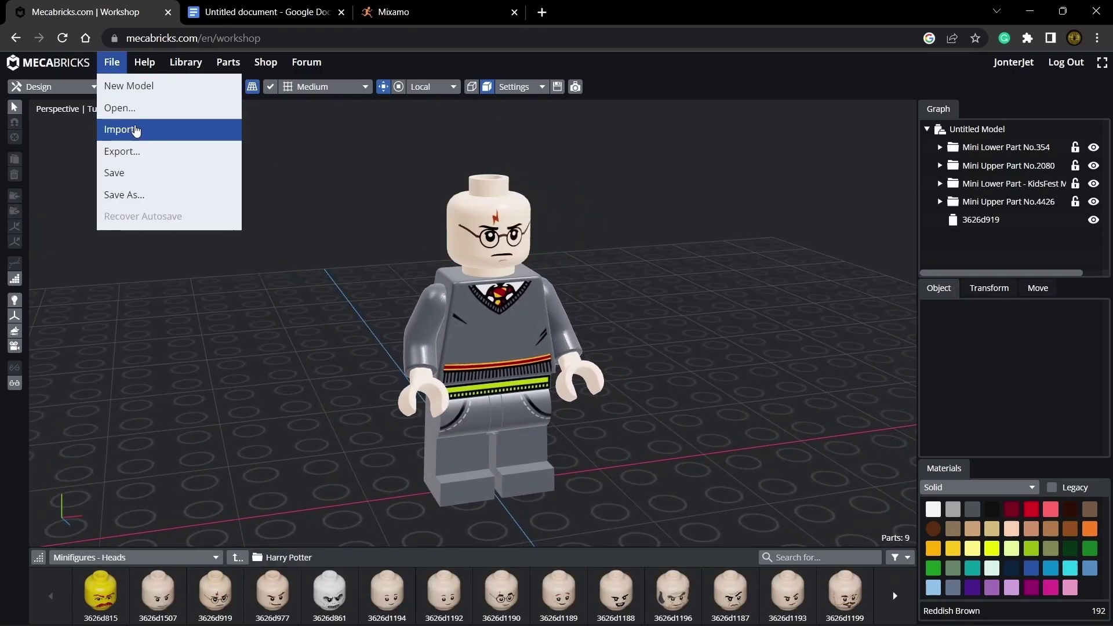
pyautogui.click(162, 155)
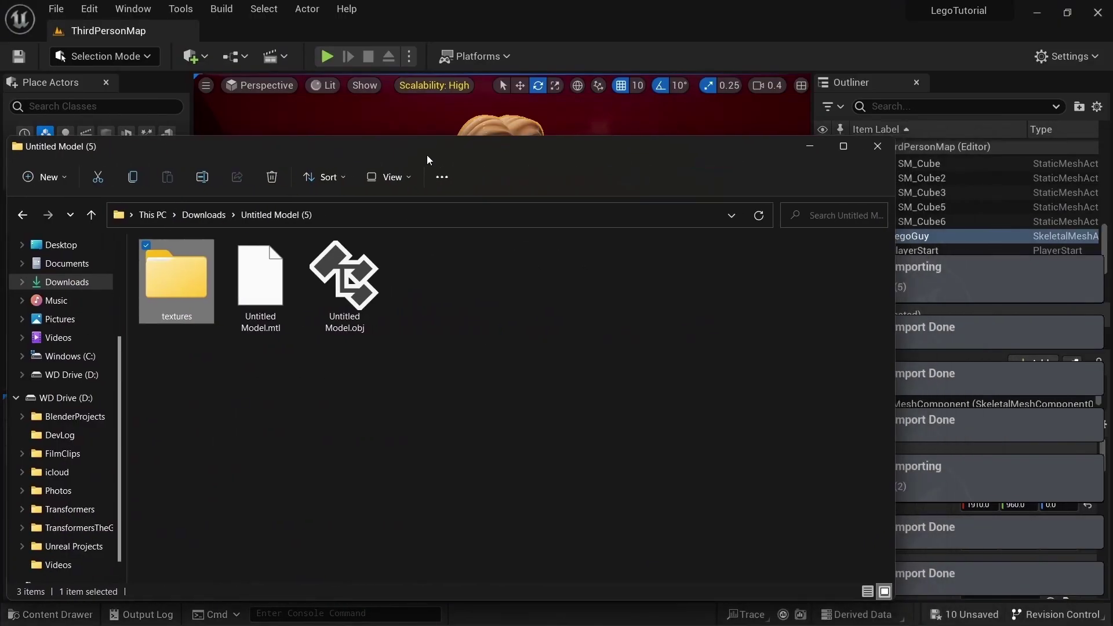
# - In Unreal Engine, select the five imported textures in Harry's decoration folder and create materials from them
pyautogui.click(187, 499)
pyautogui.keyDown('shift'); pyautogui.click(429, 497); pyautogui.keyUp('shift')
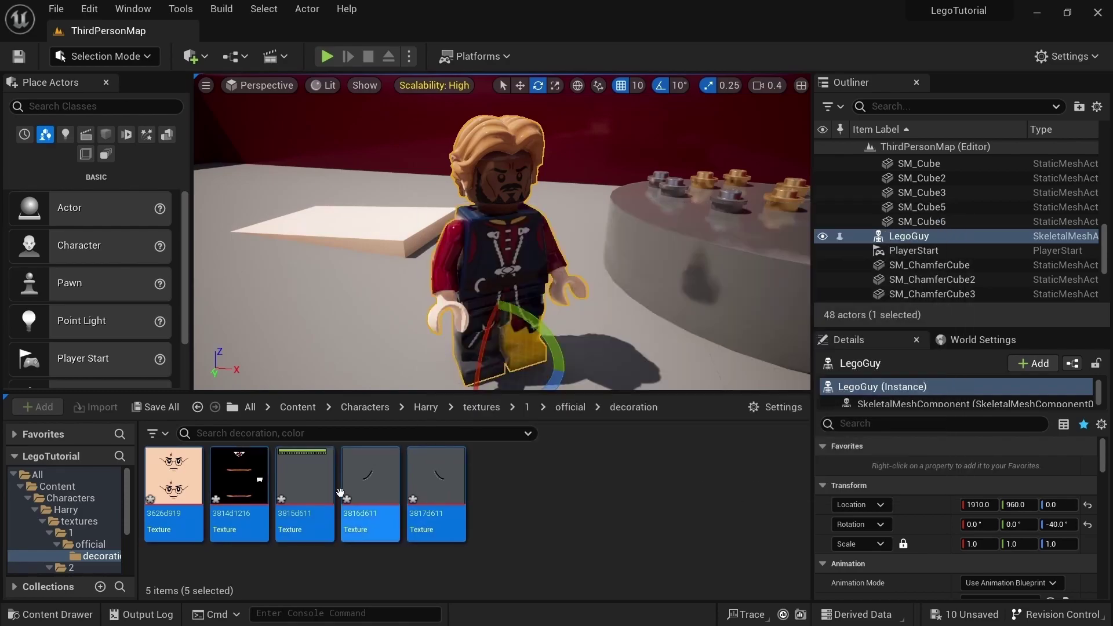
pyautogui.rightClick(296, 499)
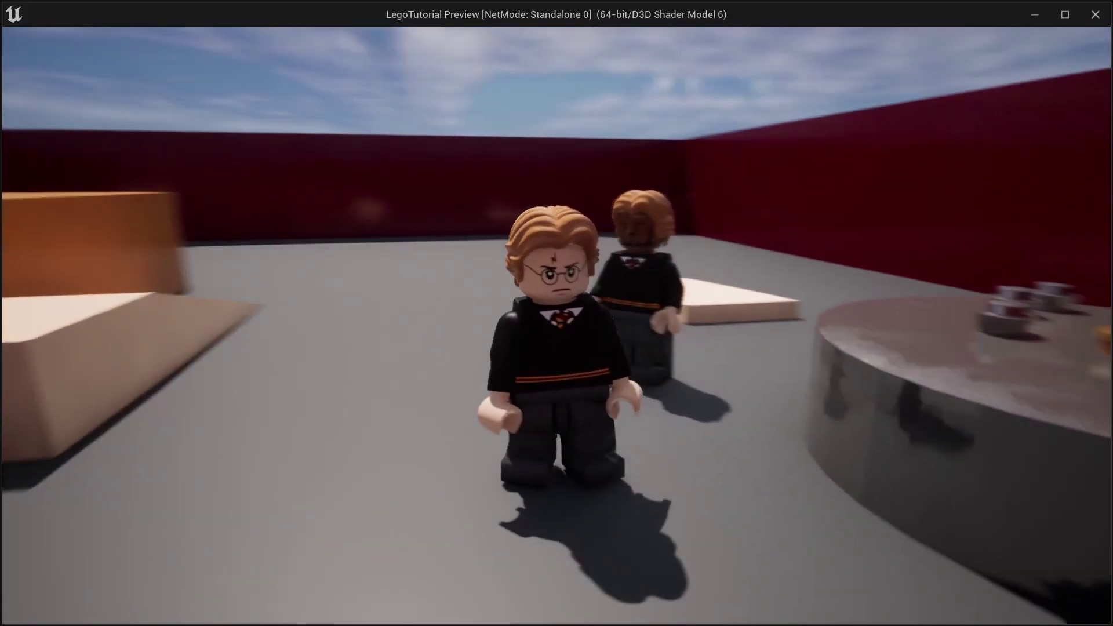
# - Test the character's jump in the game preview, and inspect the LegoGuy hair and head bones in Blender
pyautogui.press('space')
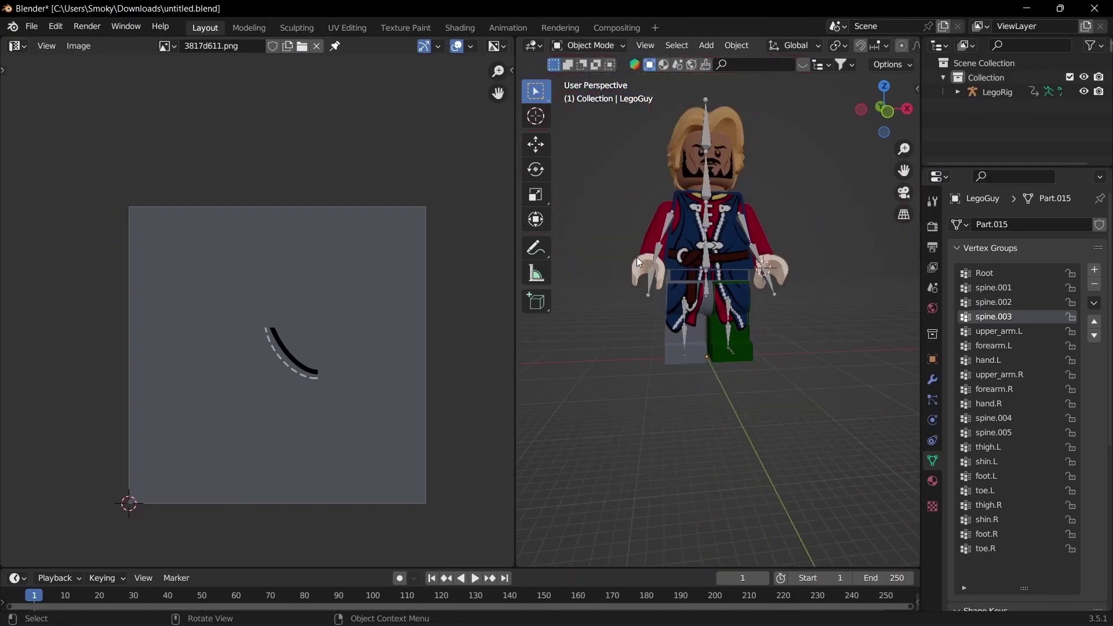
pyautogui.scroll(5, 636, 257)
pyautogui.hotkey('ctrl', 'Tab')
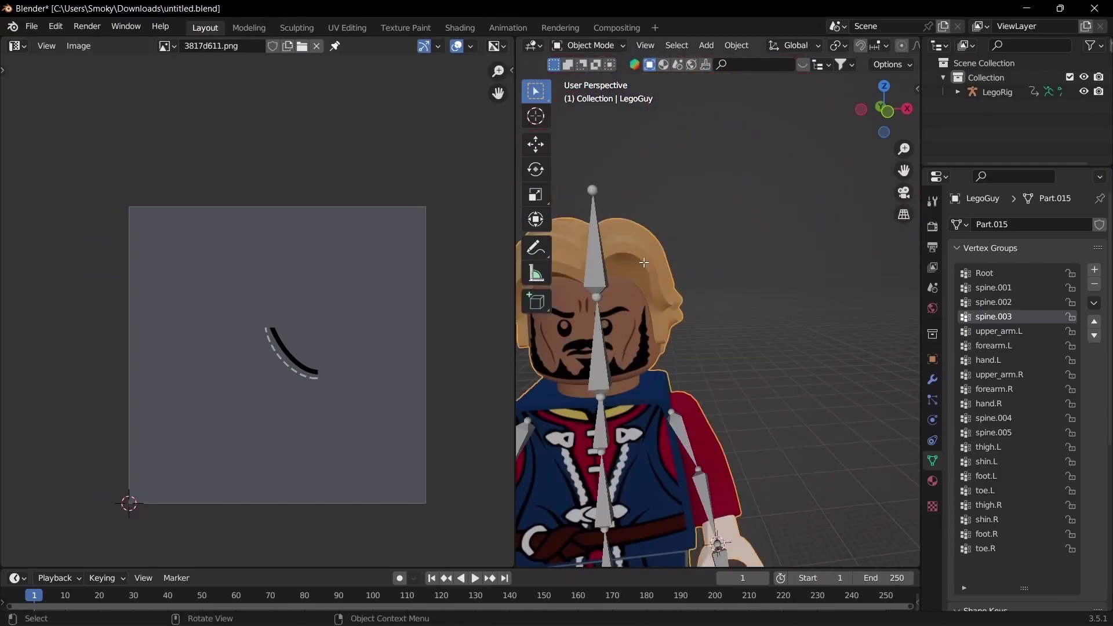
pyautogui.press('Tab')
pyautogui.hotkey('ctrl', 'Tab')
pyautogui.click(543, 277)
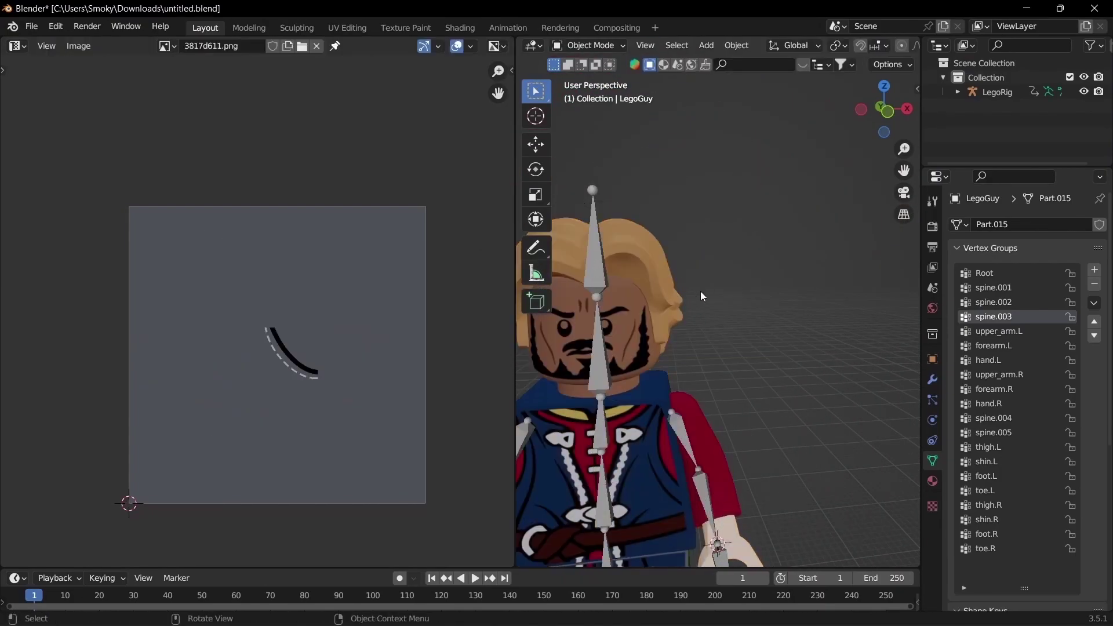
pyautogui.scroll(-4, 703, 296)
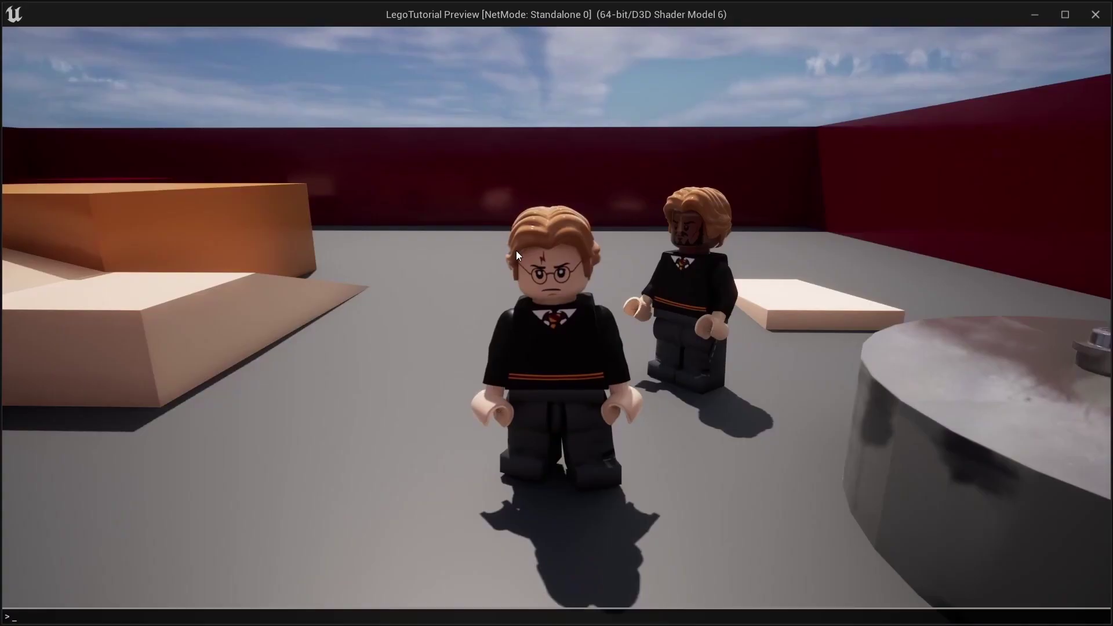
# - Switch back to Unreal Engine, exit the game preview, and open the BP_ThirdPersonCharacter blueprint
pyautogui.press('Escape')
pyautogui.click(152, 33)
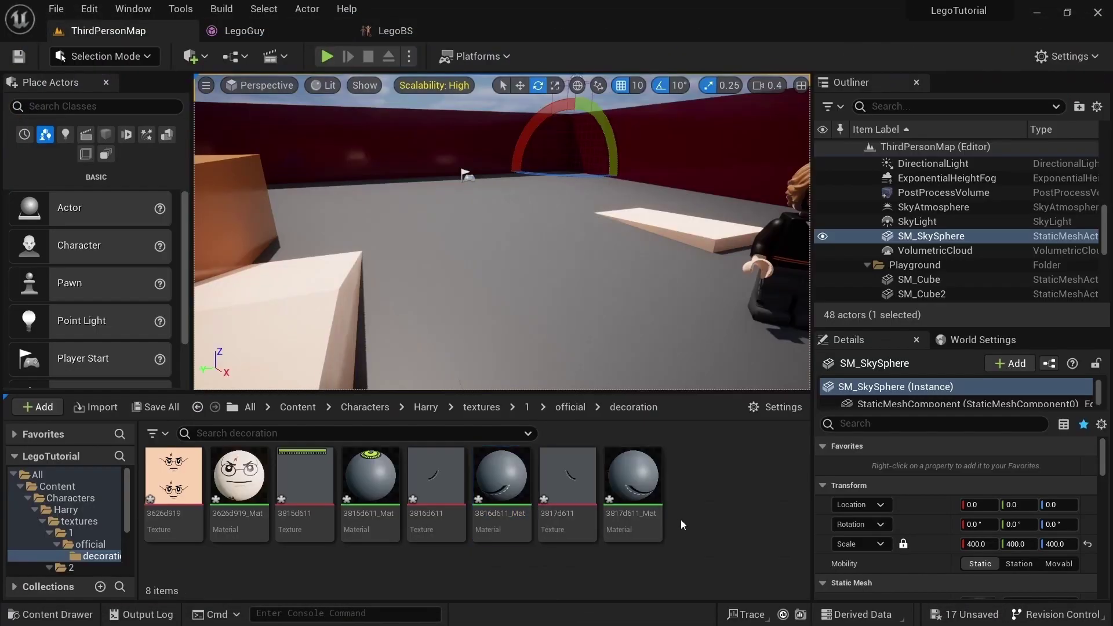
pyautogui.click(426, 407)
pyautogui.click(365, 407)
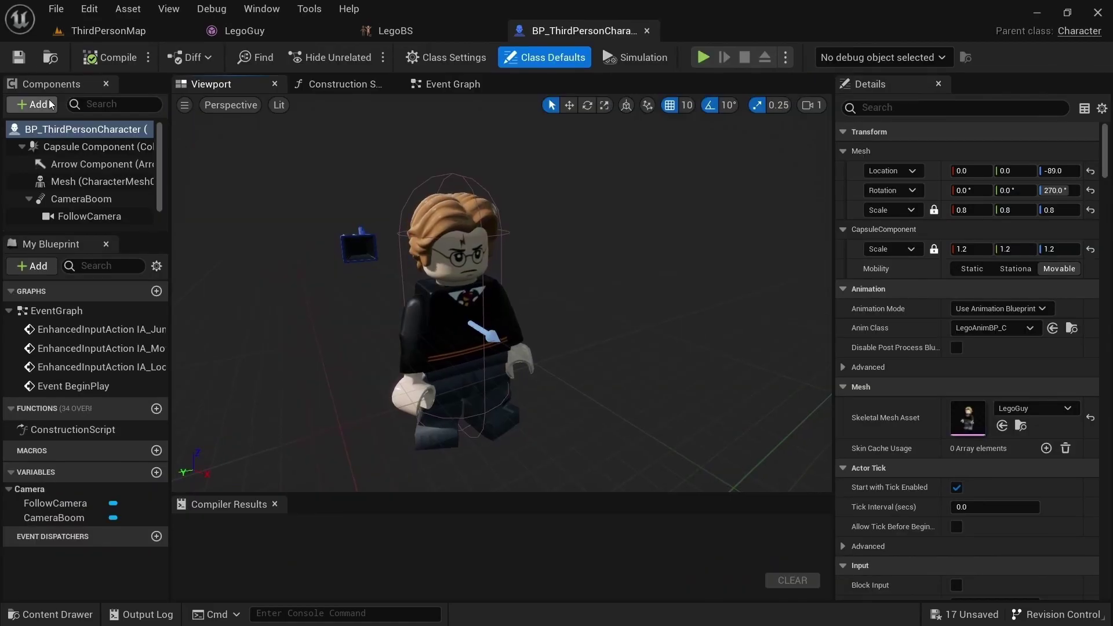
# - Add a Cube component to the BP_ThirdPersonCharacter blueprint
pyautogui.click(36, 105)
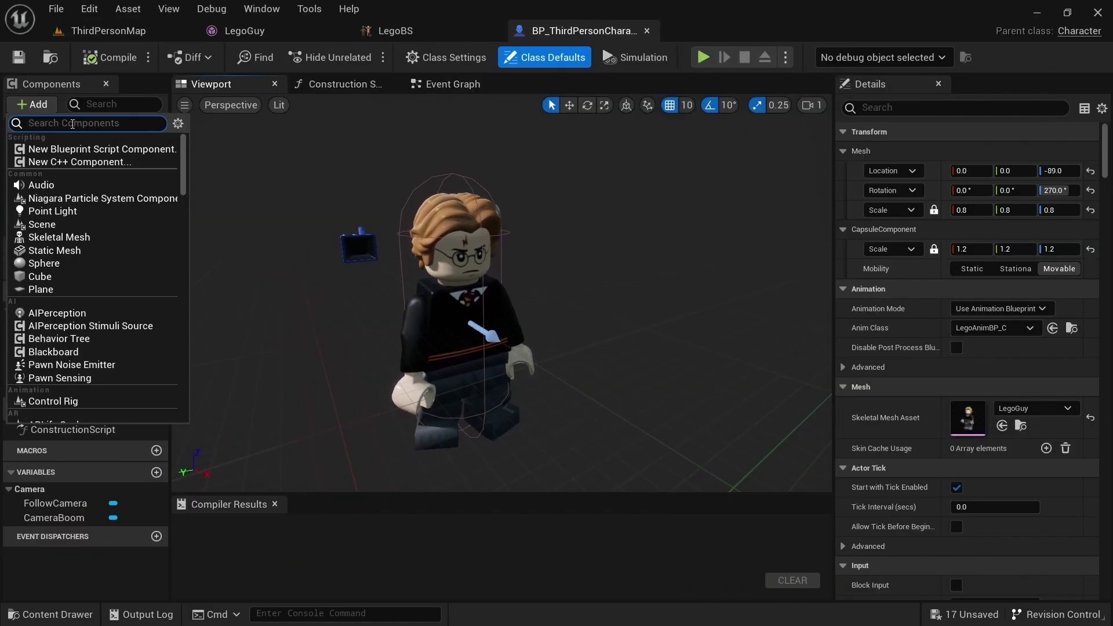
pyautogui.write('cu')
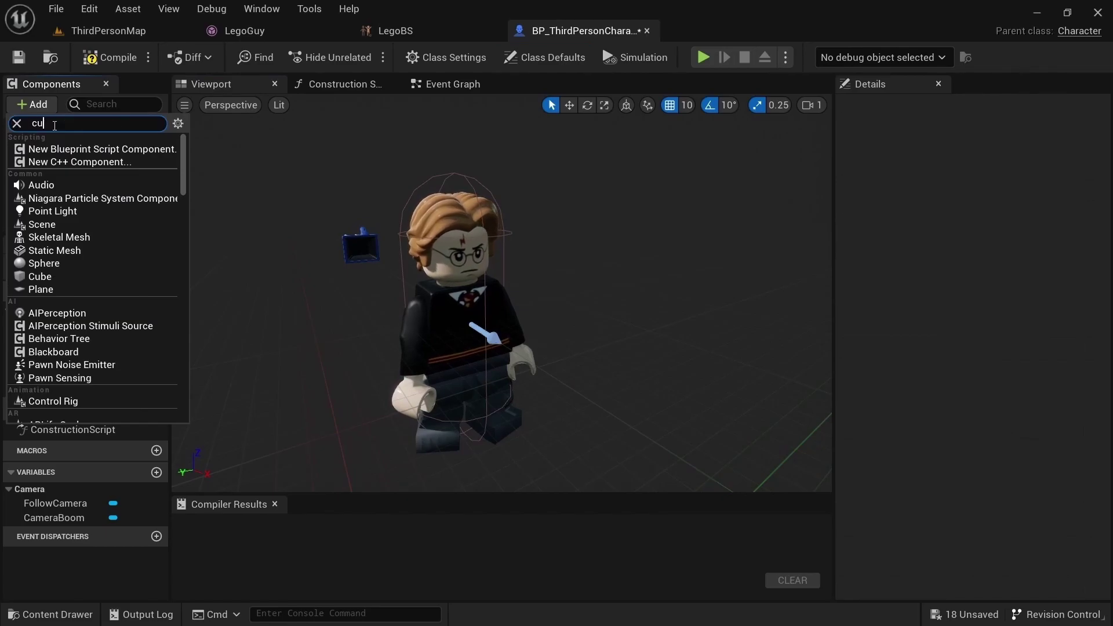
pyautogui.write('be')
pyautogui.press('Return')
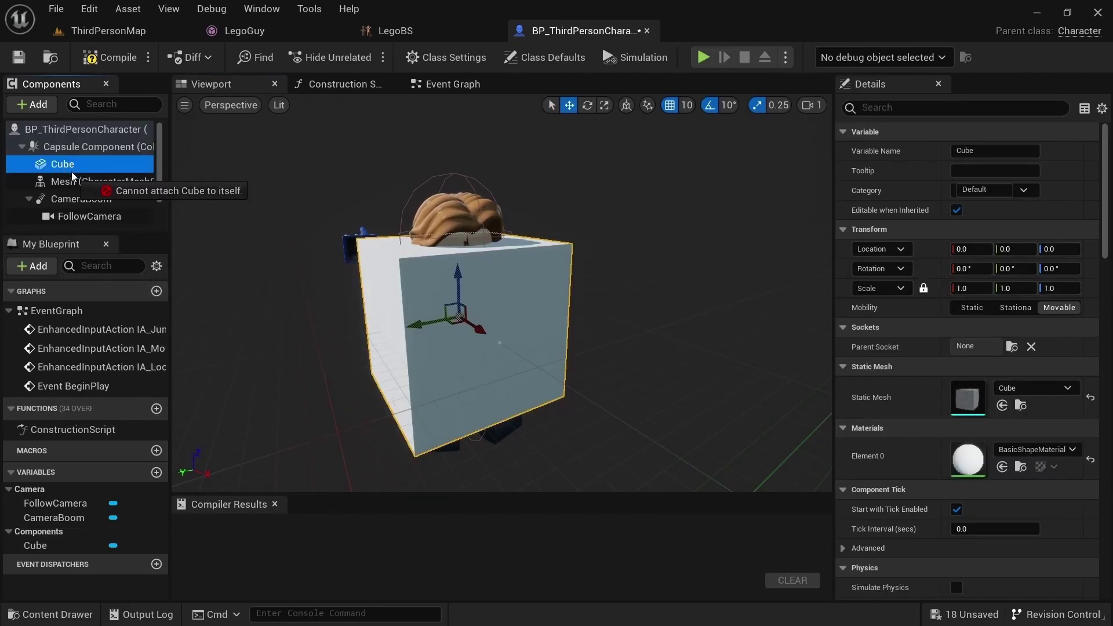
# - Attach the cube to the character's Mesh component with spine_005 as its parent socket
pyautogui.moveTo(72, 183); pyautogui.dragTo(68, 175)
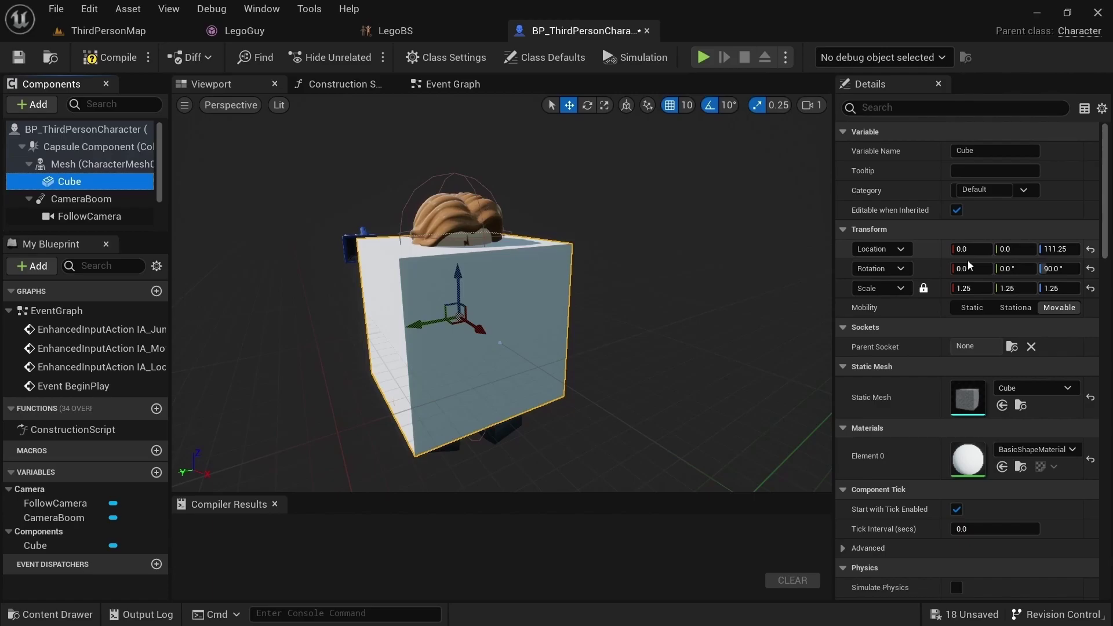
pyautogui.click(1001, 349)
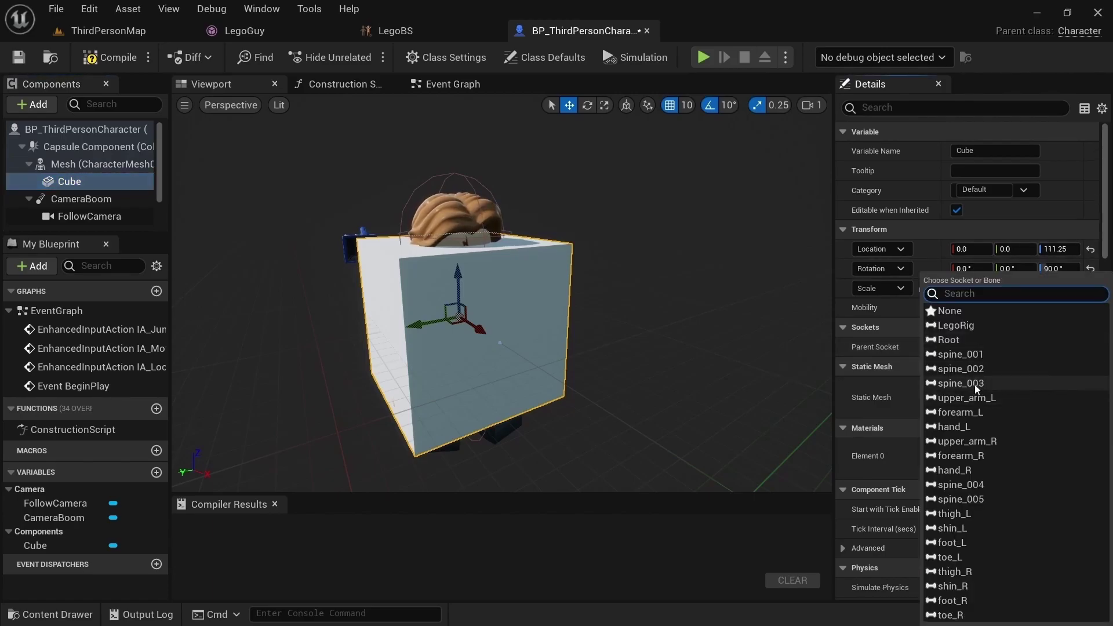
pyautogui.click(959, 500)
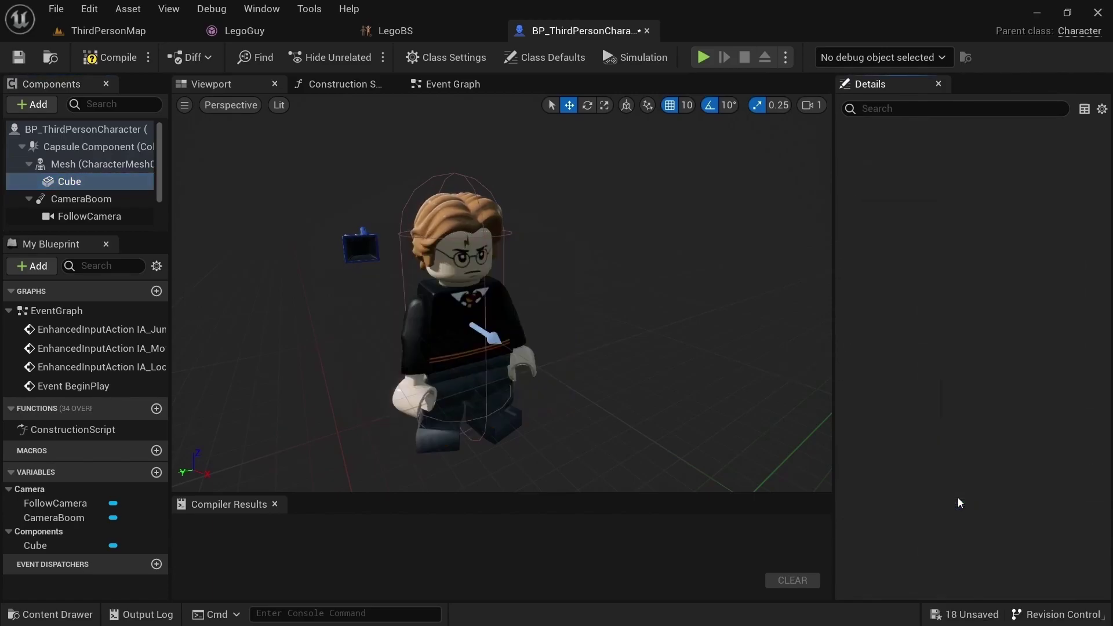
# - Scale the cube uniformly to 0.0875 and move it onto the character's head, testing the attachment in the game preview
pyautogui.moveTo(651, 328); pyautogui.dragTo(464, 312)
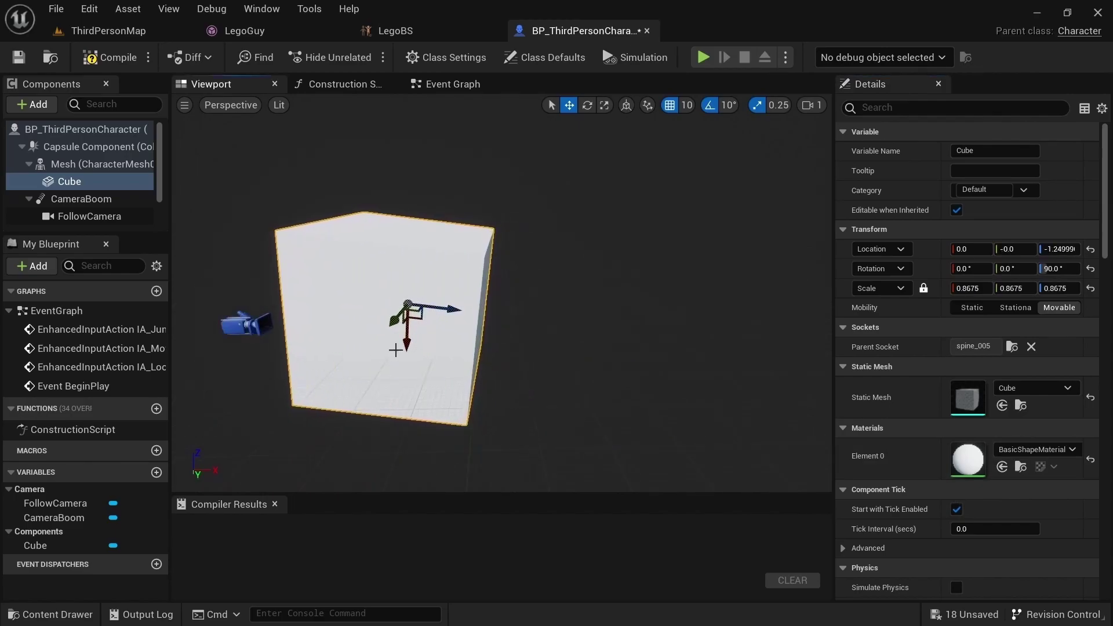
pyautogui.moveTo(974, 288); pyautogui.dragTo(922, 288)
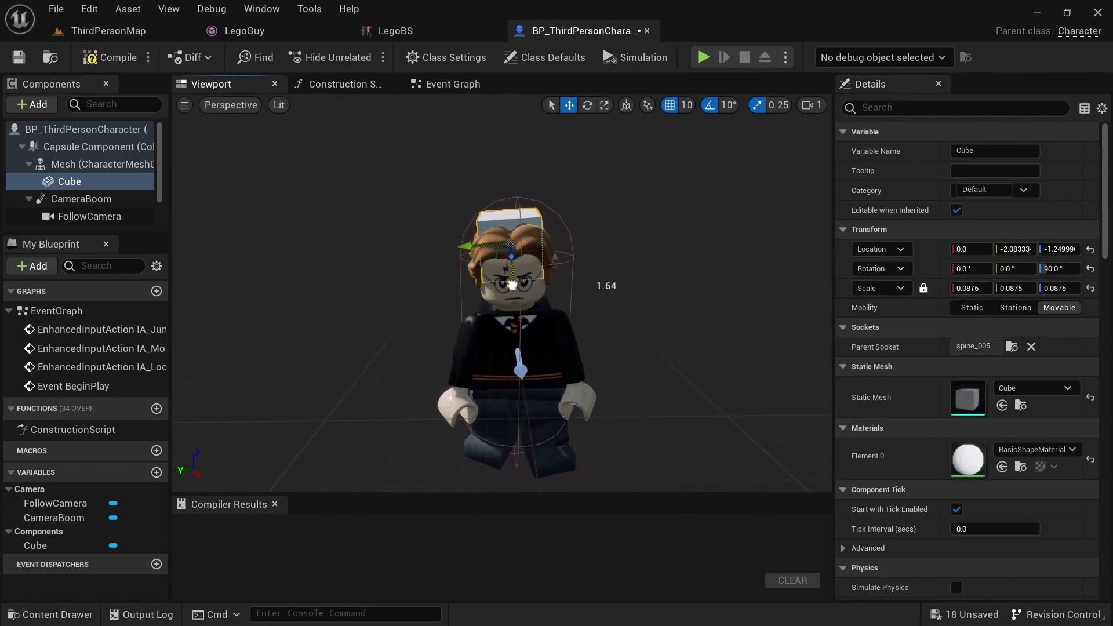
pyautogui.moveTo(589, 322)
pyautogui.mouseDown(button='right')
pyautogui.moveTo(662, 321)
pyautogui.moveTo(615, 307)
pyautogui.moveTo(603, 325)
pyautogui.mouseUp(button='right')
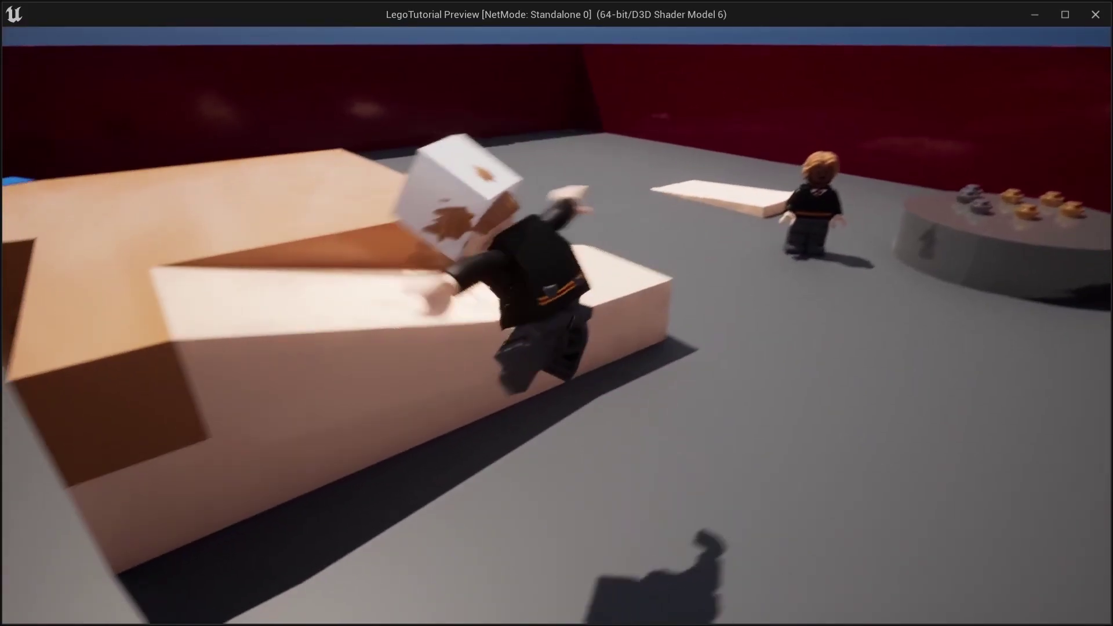
pyautogui.press('s')
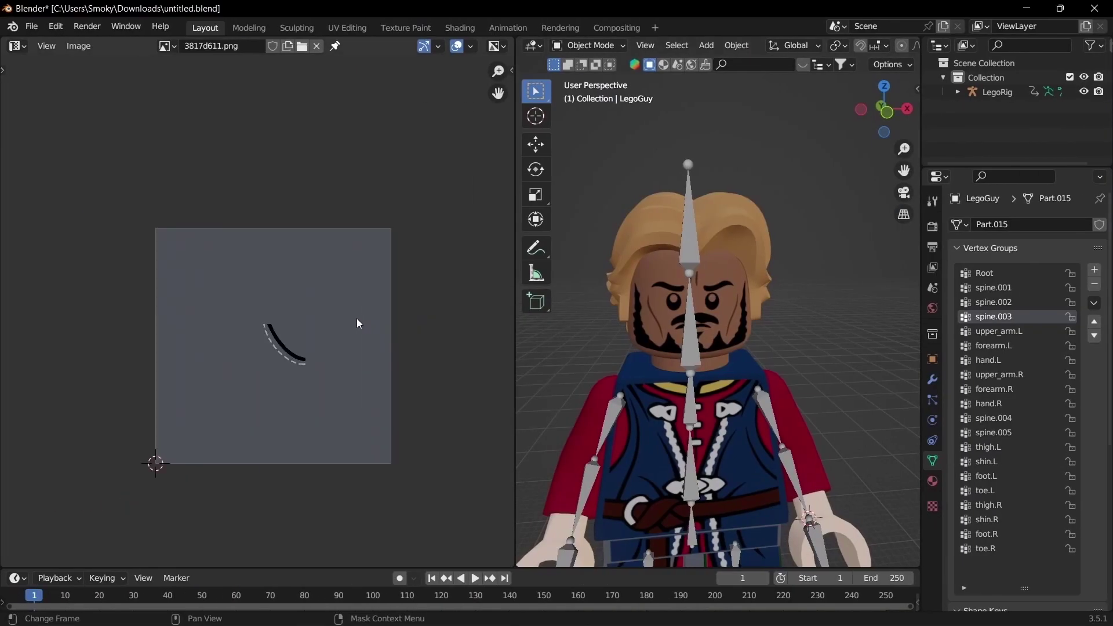
# - Switch to Blender, examine the leg decoration texture 3817d611.png closely, and choose another image to display
pyautogui.scroll(5, 266, 319)
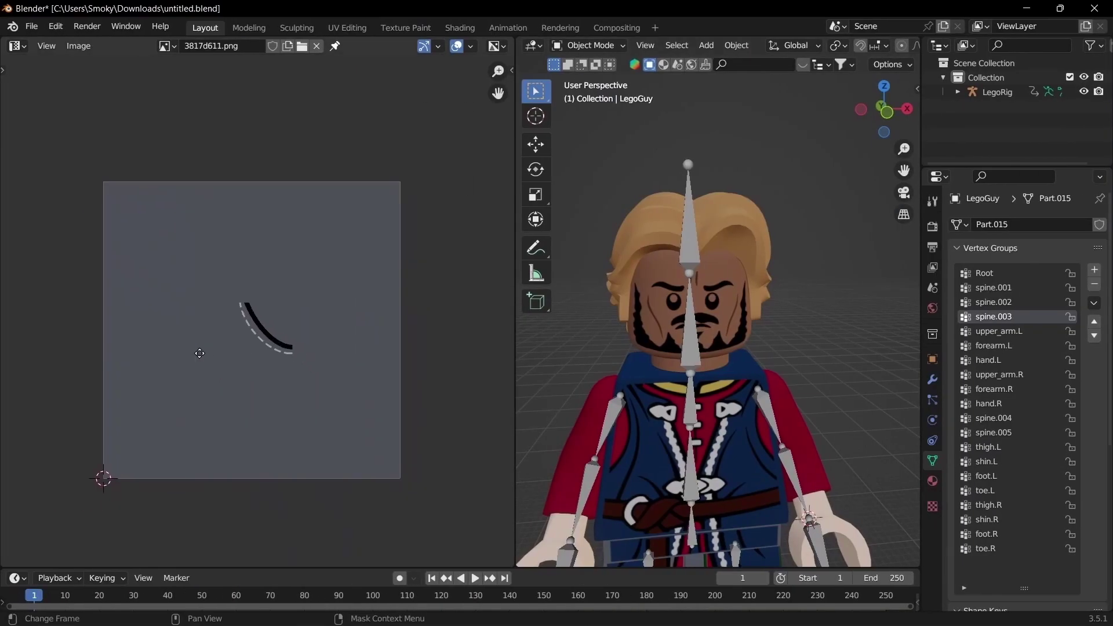
pyautogui.scroll(-4, 267, 319)
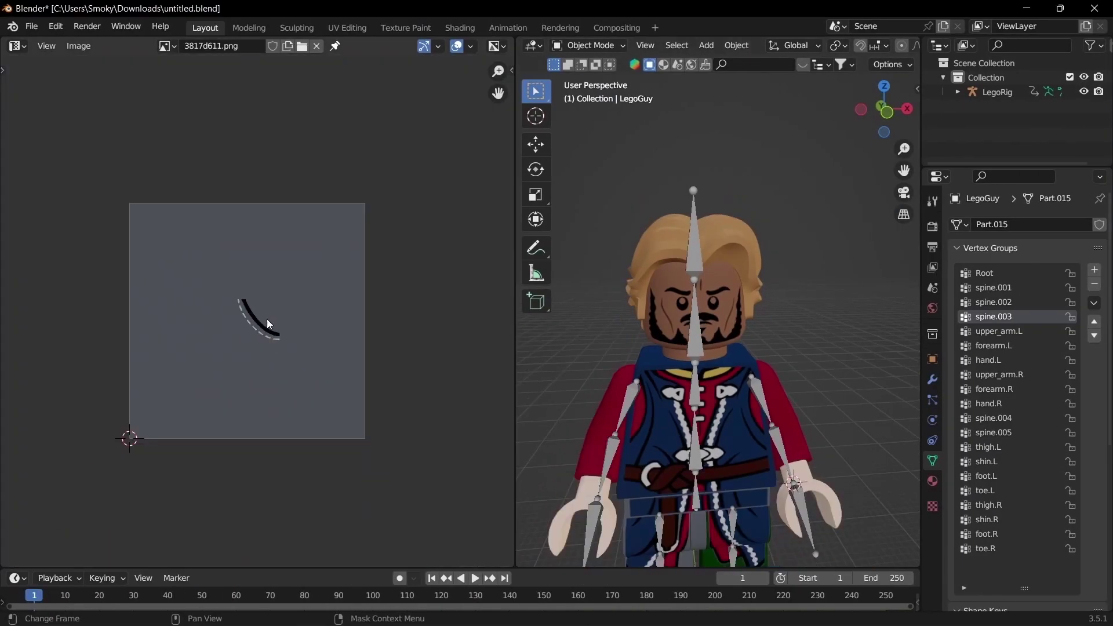
pyautogui.scroll(2, 267, 319)
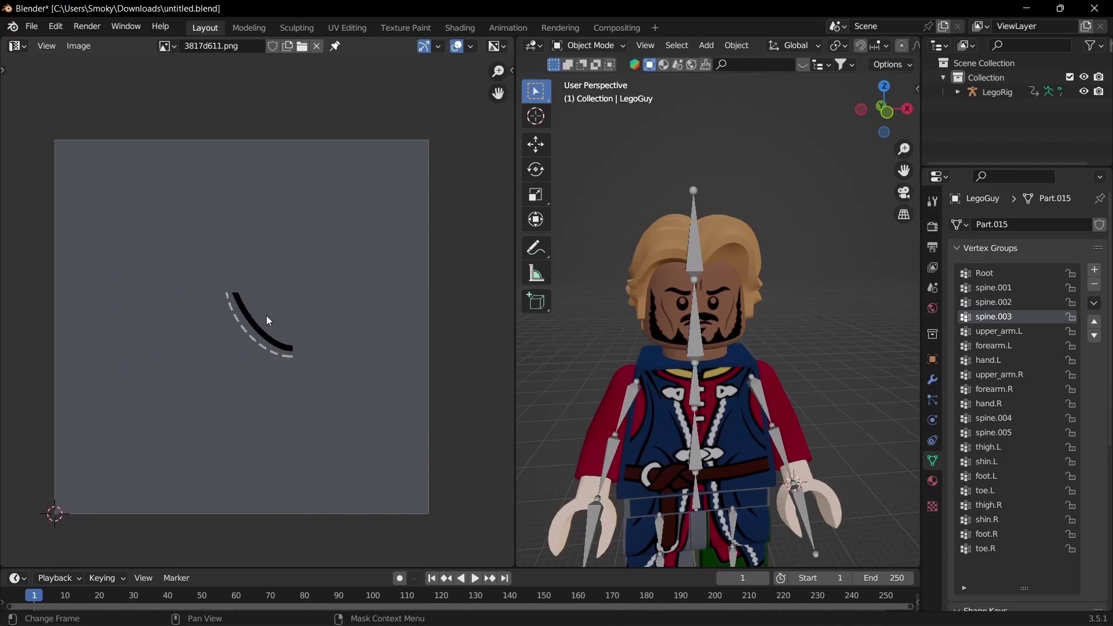
pyautogui.click(169, 51)
pyautogui.click(214, 202)
pyautogui.scroll(3, 677, 385)
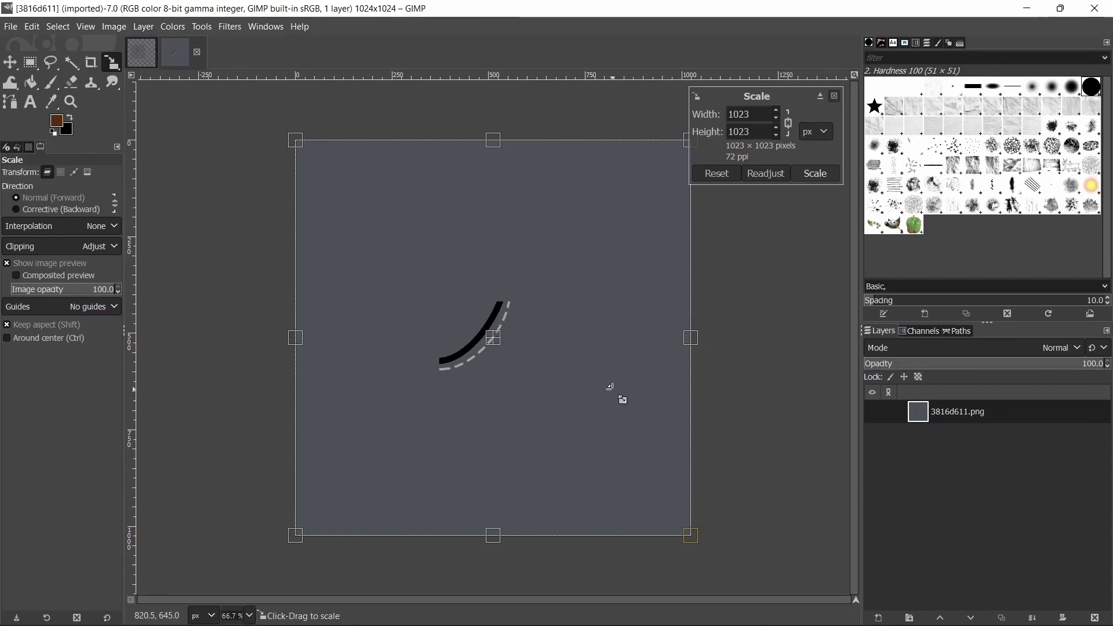
# - In GIMP, lower the opacity of the 3816d611.png layer to 55.7
pyautogui.keyDown('ctrl'); pyautogui.scroll(-1, 611, 387); pyautogui.keyUp('ctrl')
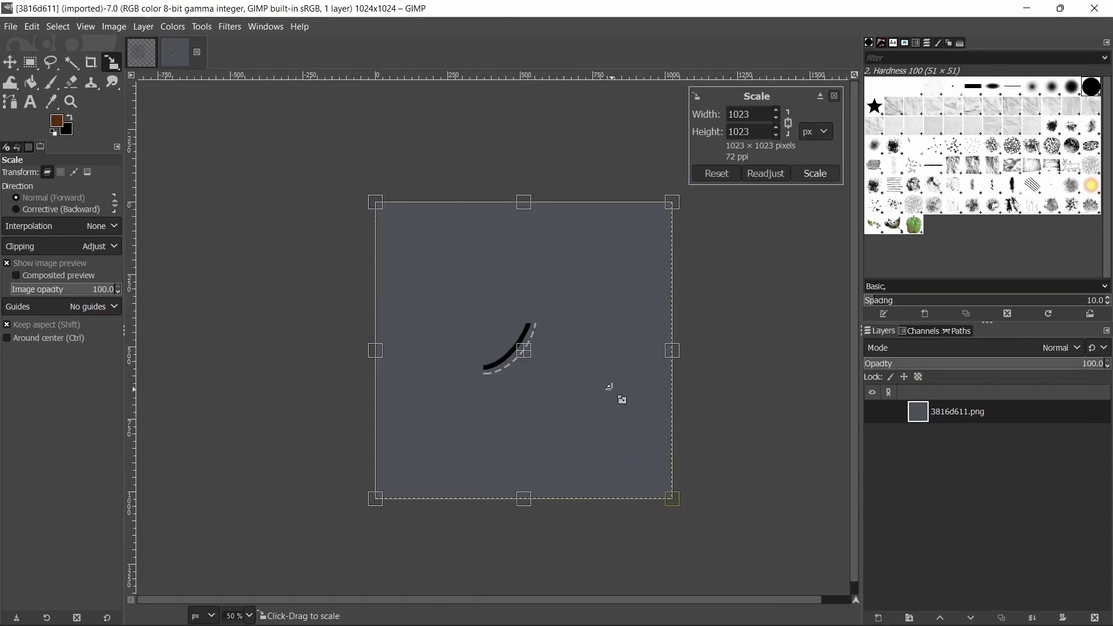
pyautogui.click(994, 354)
pyautogui.click(994, 357)
pyautogui.click(998, 363)
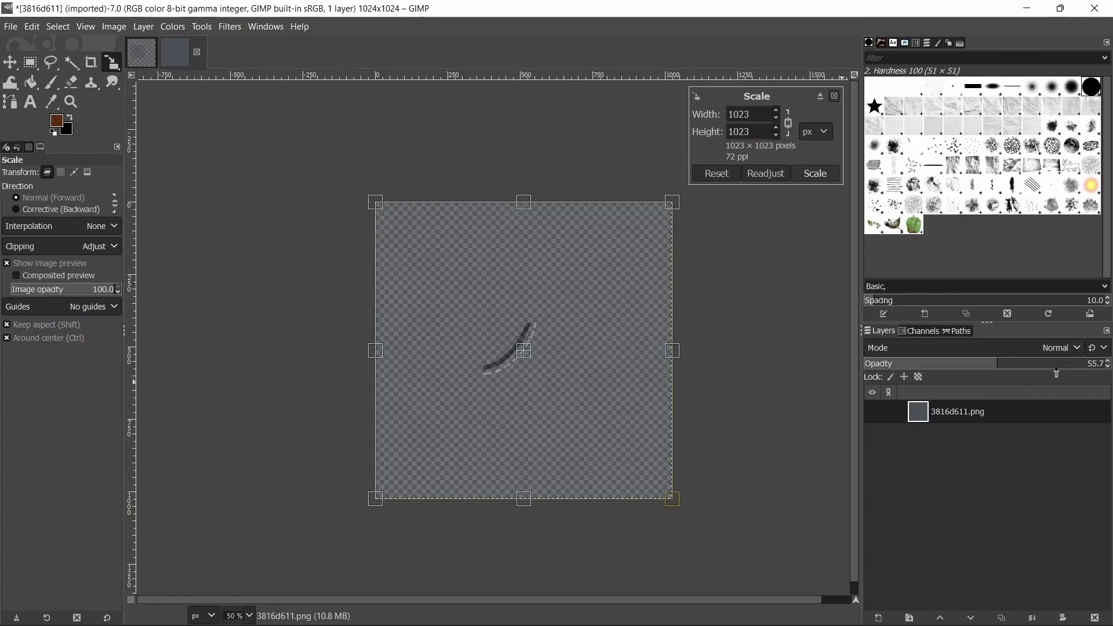
# - Bring 3817d294.png from the original character's decoration folder into the 3816d611 image as a new layer
pyautogui.hotkey('alt', 'Tab')
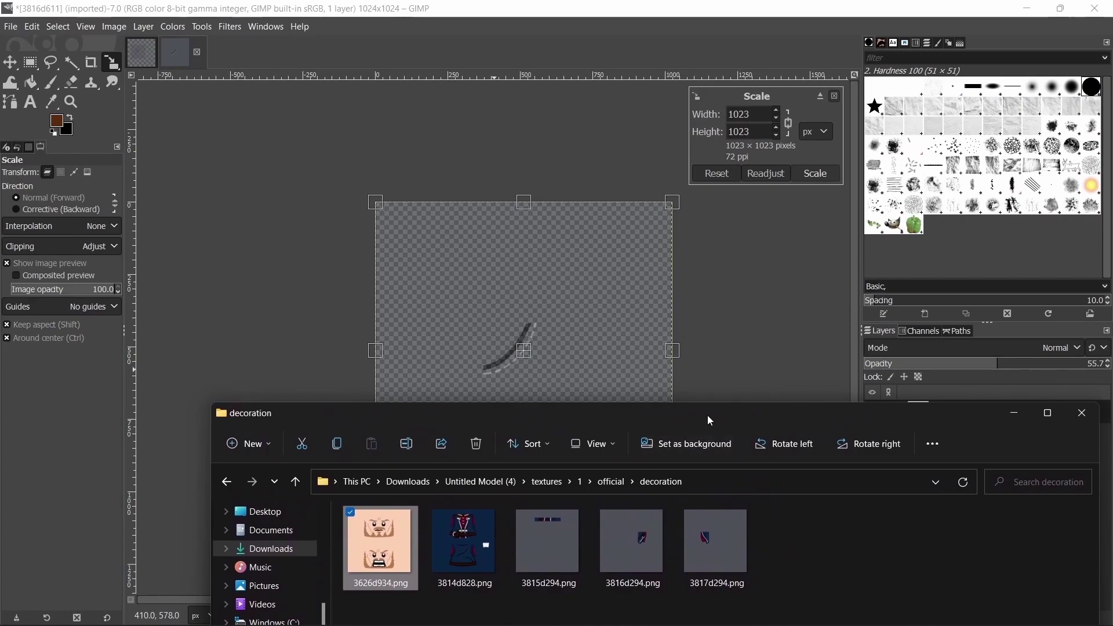
pyautogui.moveTo(708, 416); pyautogui.dragTo(675, 396)
pyautogui.moveTo(685, 512); pyautogui.dragTo(694, 539)
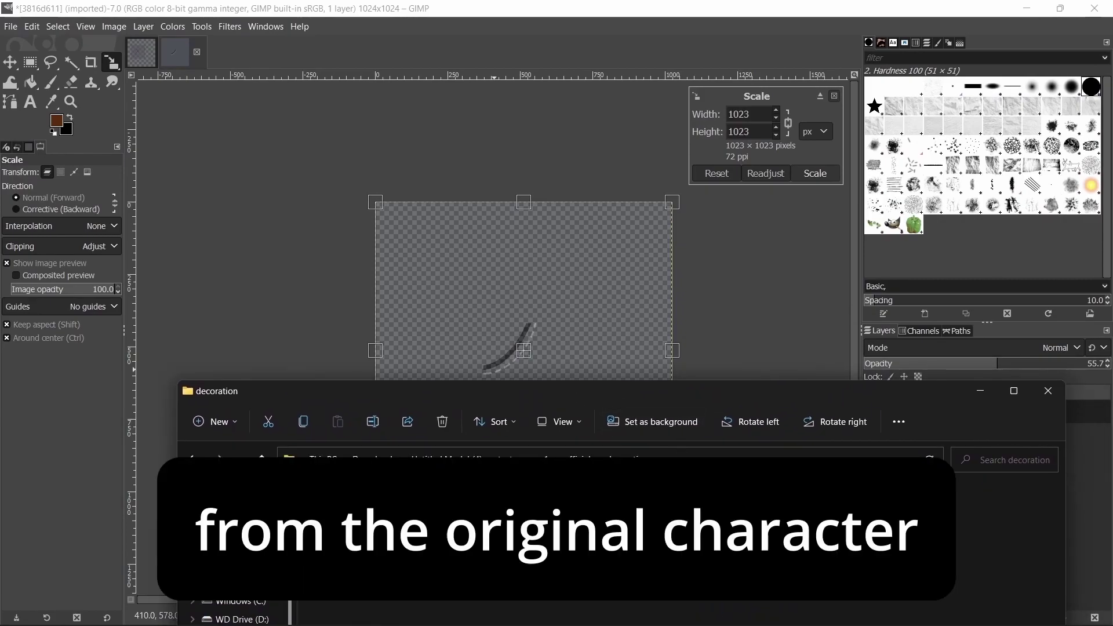
pyautogui.moveTo(506, 296); pyautogui.dragTo(540, 307)
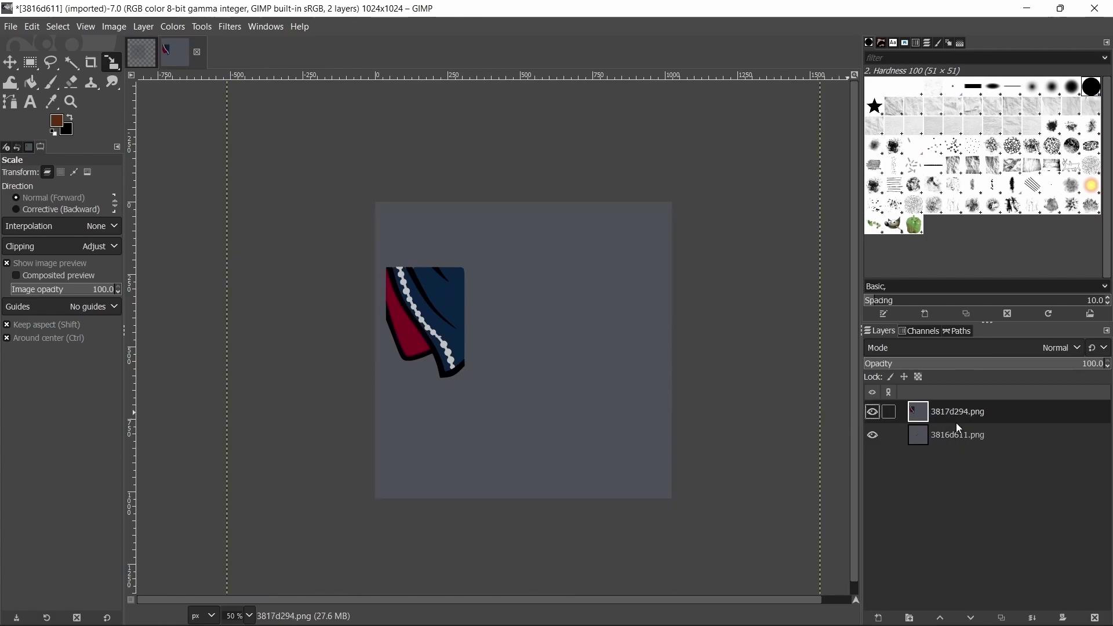
# - Set the 3817d294.png layer's opacity to 57.3 and scale the layer down toward the new leg texture's proportions
pyautogui.moveTo(998, 364); pyautogui.dragTo(970, 363)
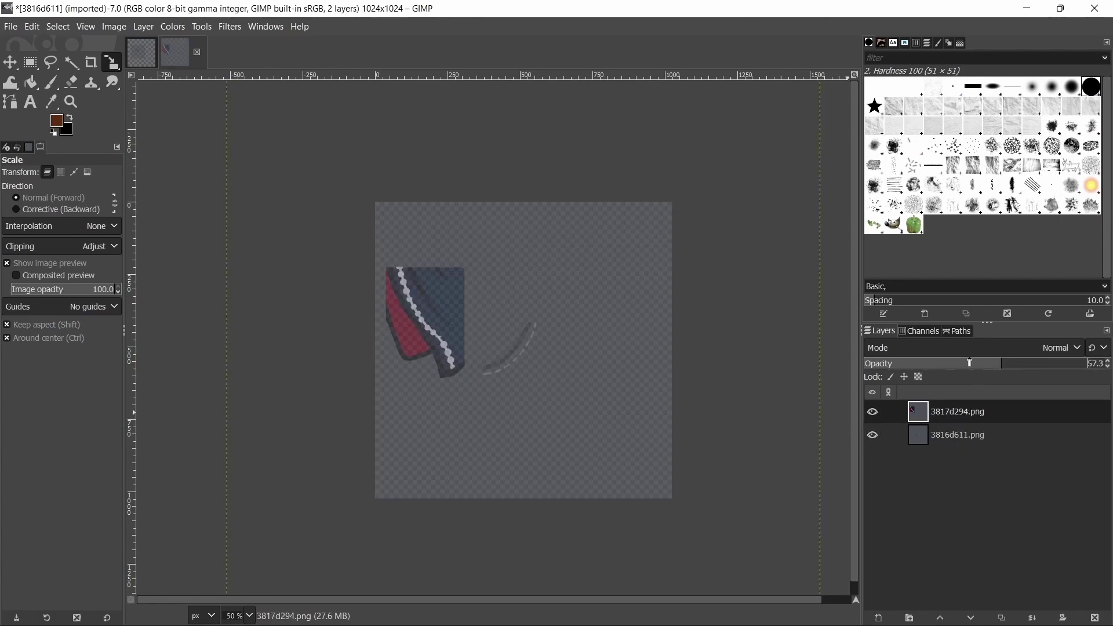
pyautogui.keyDown('ctrl'); pyautogui.scroll(-2, 717, 484); pyautogui.keyUp('ctrl')
pyautogui.moveTo(695, 485); pyautogui.dragTo(696, 487)
pyautogui.click(809, 174)
pyautogui.keyDown('ctrl'); pyautogui.scroll(3, 708, 280); pyautogui.keyUp('ctrl')
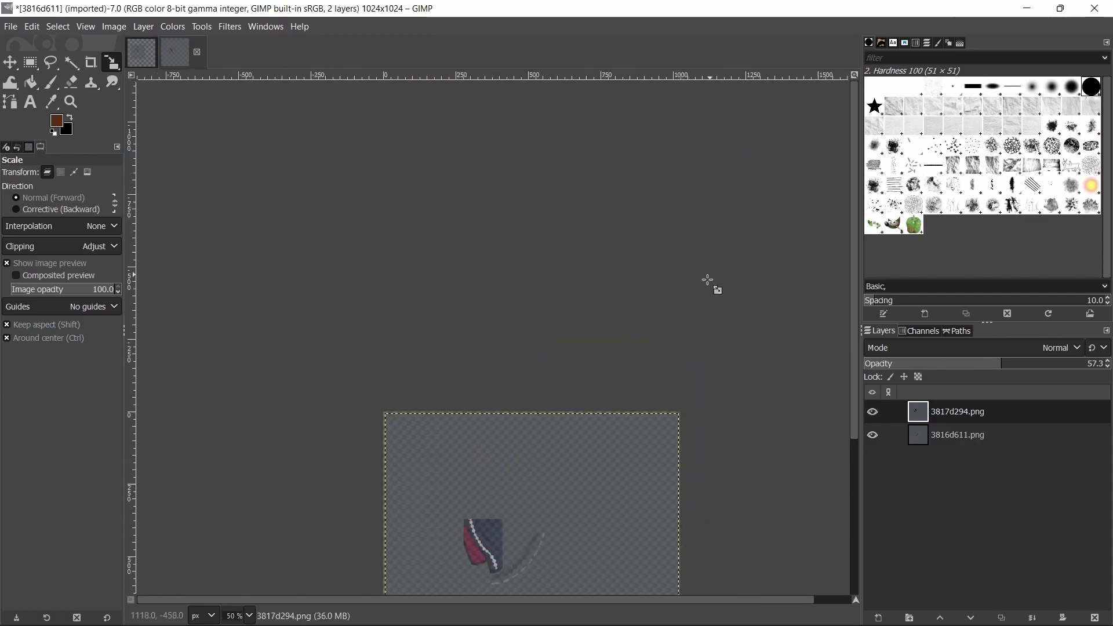
# - Scale the 3816d611.png layer to about 417 × 417 px and position its leg decoration over the 3817d294.png reference decoration
pyautogui.click(972, 432)
pyautogui.moveTo(695, 440); pyautogui.dragTo(706, 320, button='middle')
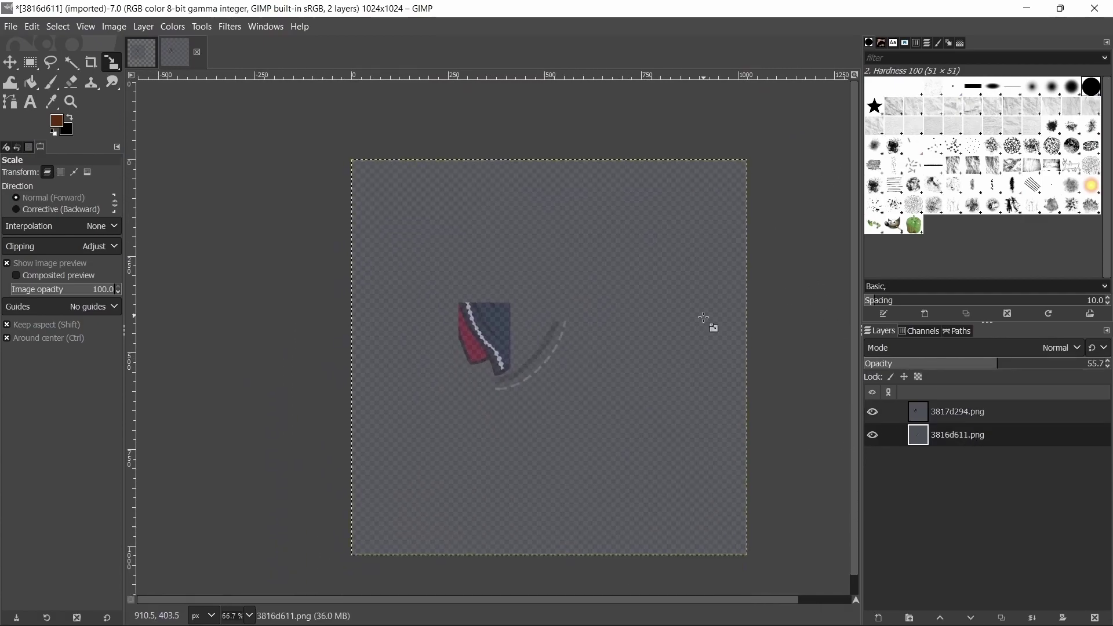
pyautogui.click(651, 336)
pyautogui.moveTo(549, 352); pyautogui.dragTo(503, 331)
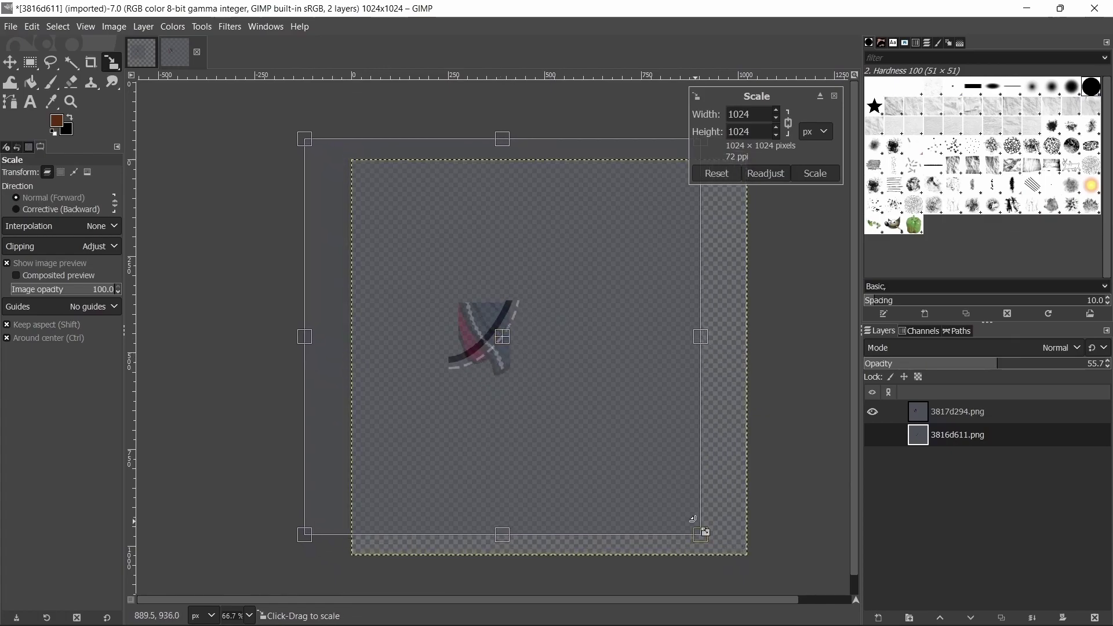
pyautogui.moveTo(698, 534); pyautogui.dragTo(492, 326)
pyautogui.moveTo(594, 428); pyautogui.dragTo(574, 404)
pyautogui.moveTo(496, 334); pyautogui.dragTo(493, 330)
pyautogui.moveTo(582, 407); pyautogui.dragTo(572, 399)
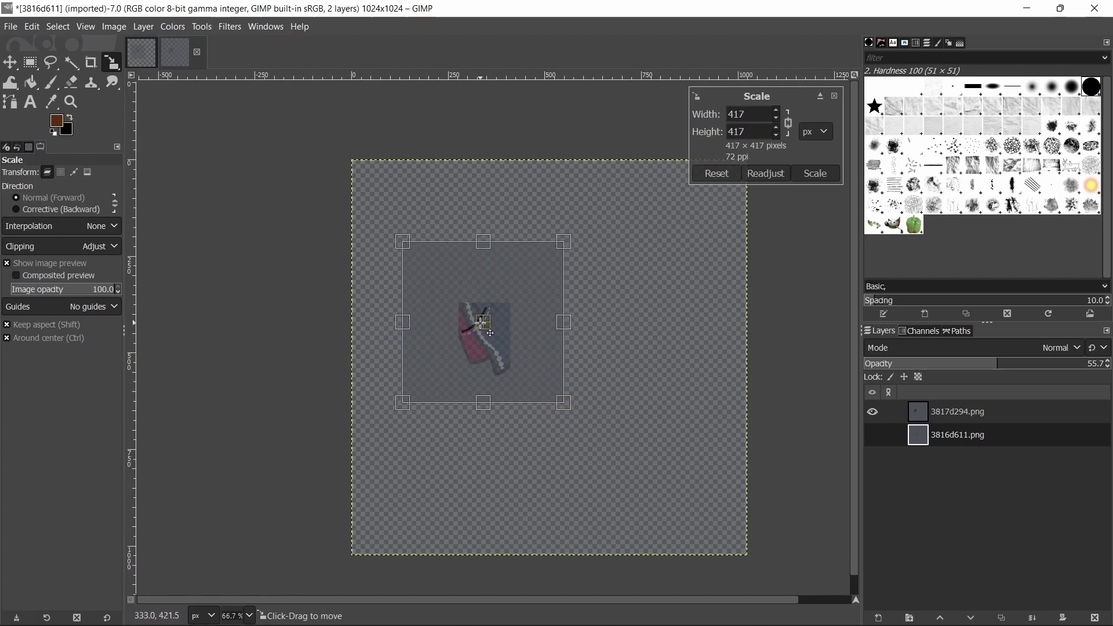
pyautogui.click(816, 174)
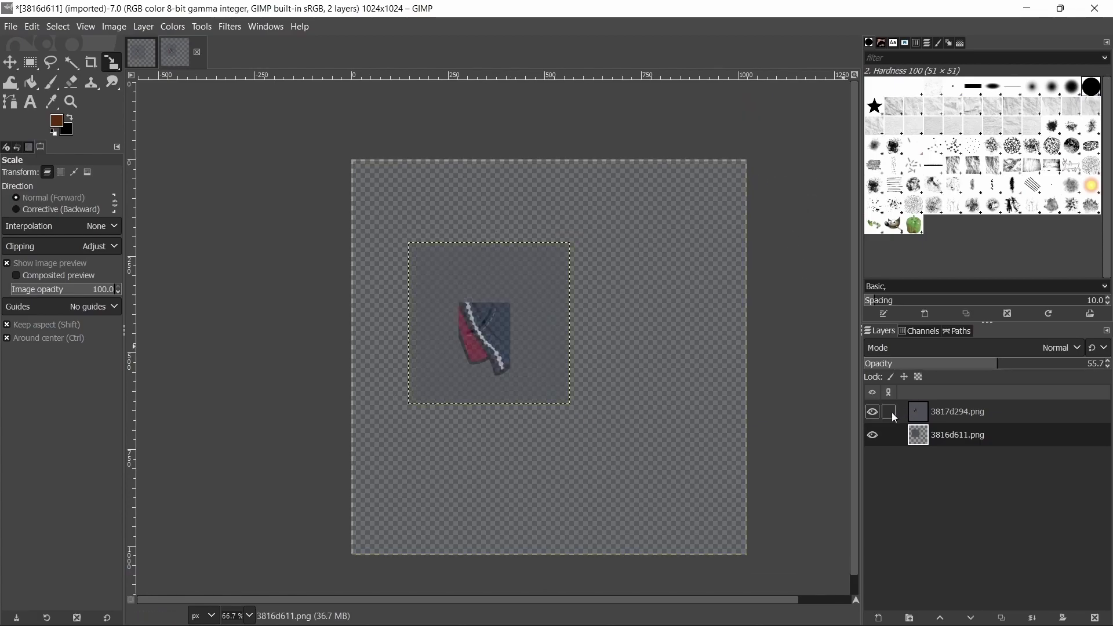
# - Hide the 3817d294.png reference layer and set the 3816d611.png layer's opacity to 100
pyautogui.click(873, 412)
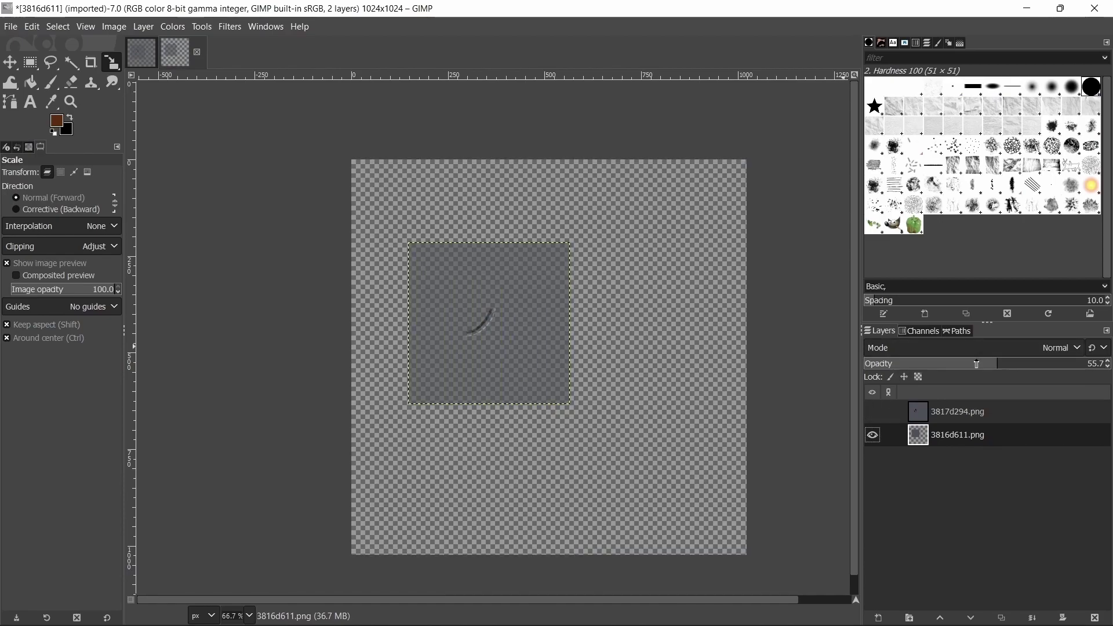
pyautogui.moveTo(1066, 367); pyautogui.dragTo(1074, 366)
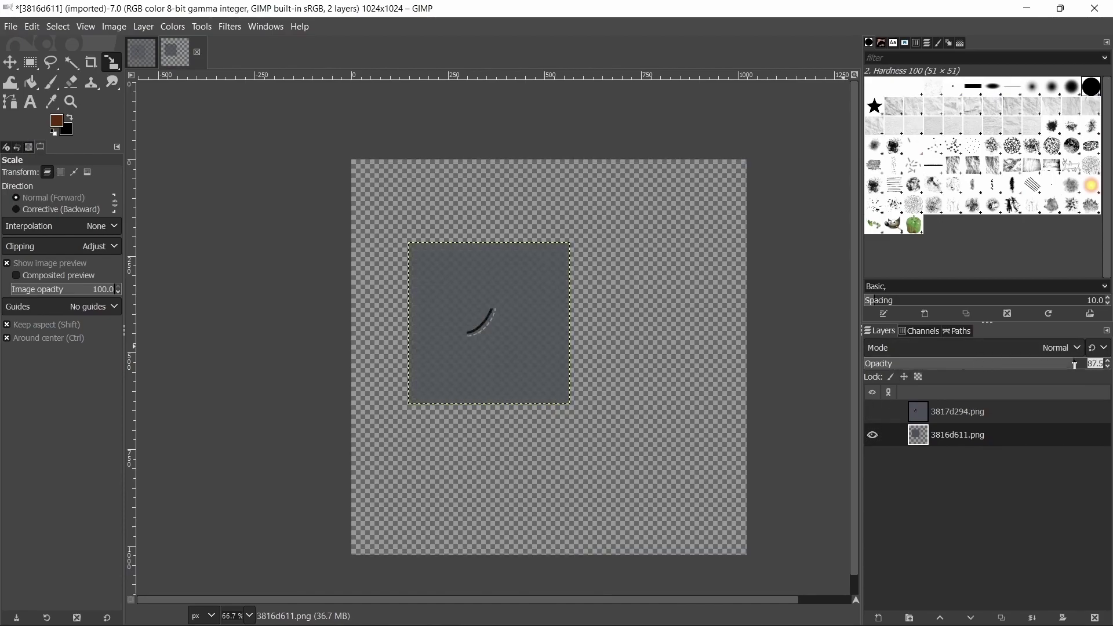
# - Sample the grey of the 3816d611.png layer as the foreground color and undo the stray brush dab
pyautogui.click(411, 327)
pyautogui.press('p')
pyautogui.click(435, 266)
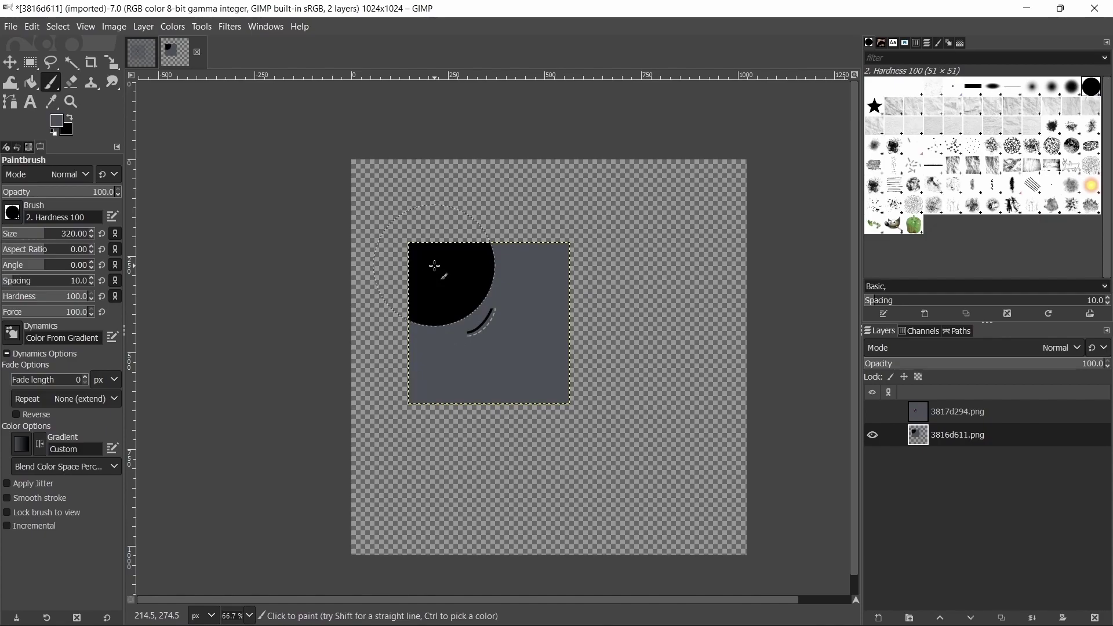
pyautogui.hotkey('ctrl', 'z')
pyautogui.press('o')
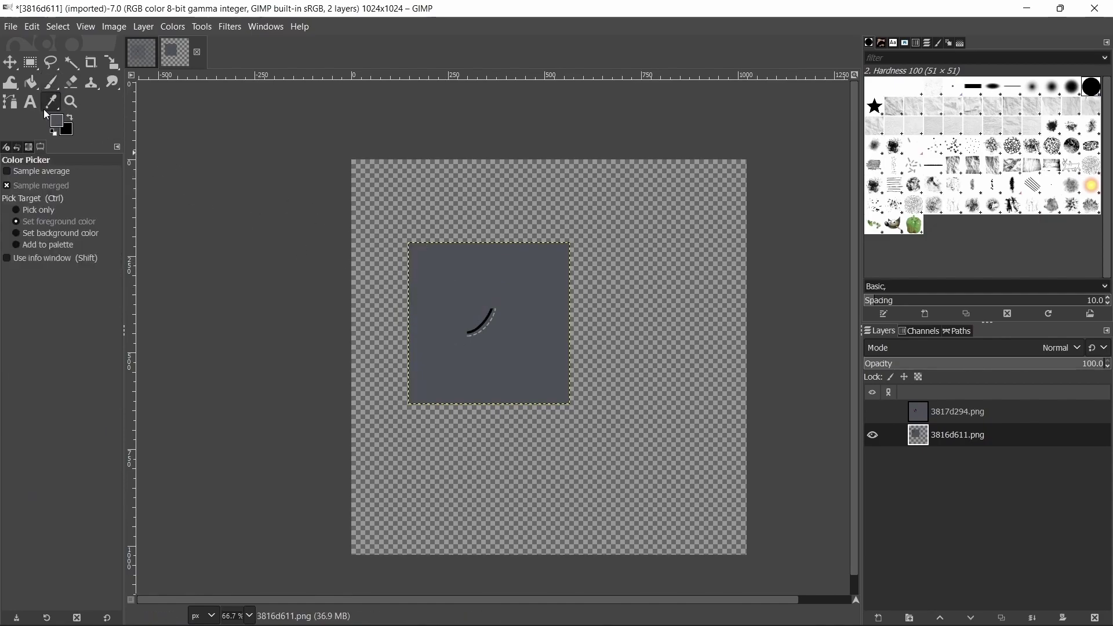
# - Create a new layer filled with the foreground color and place it beneath the 3816d611.png layer
pyautogui.click(881, 617)
pyautogui.click(856, 573)
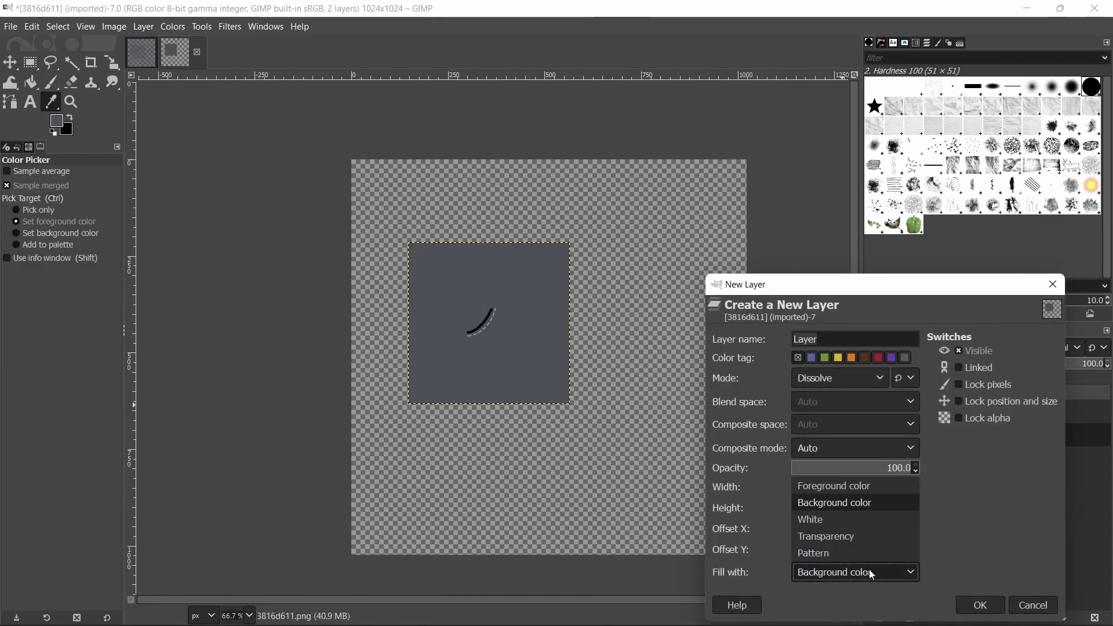
pyautogui.click(836, 487)
pyautogui.click(980, 605)
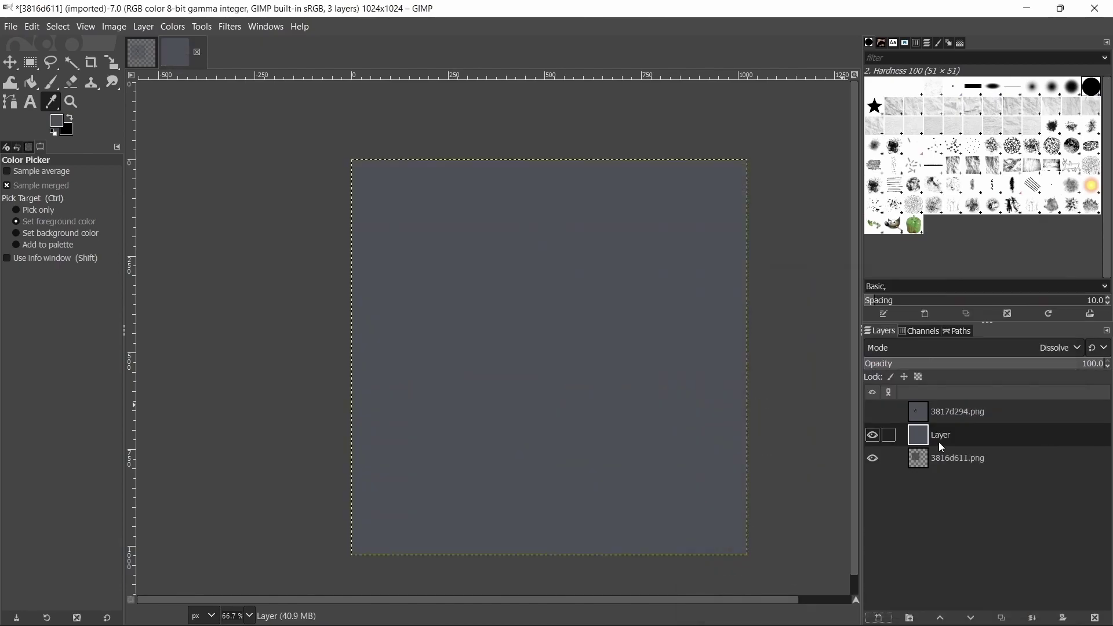
pyautogui.moveTo(938, 442)
pyautogui.mouseDown()
pyautogui.moveTo(969, 468)
pyautogui.moveTo(947, 455)
pyautogui.mouseUp()
# - Export the image as PantsLHarry.png into the Downloads folder
pyautogui.hotkey('ctrl', 'shift', 'e')
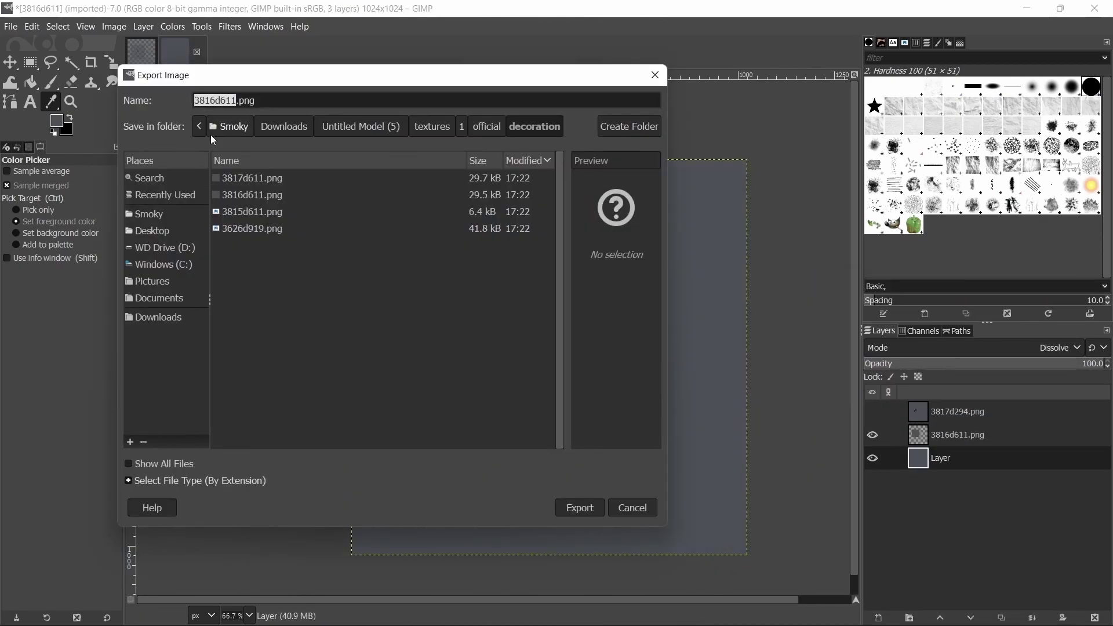
pyautogui.write('PantsLHarry')
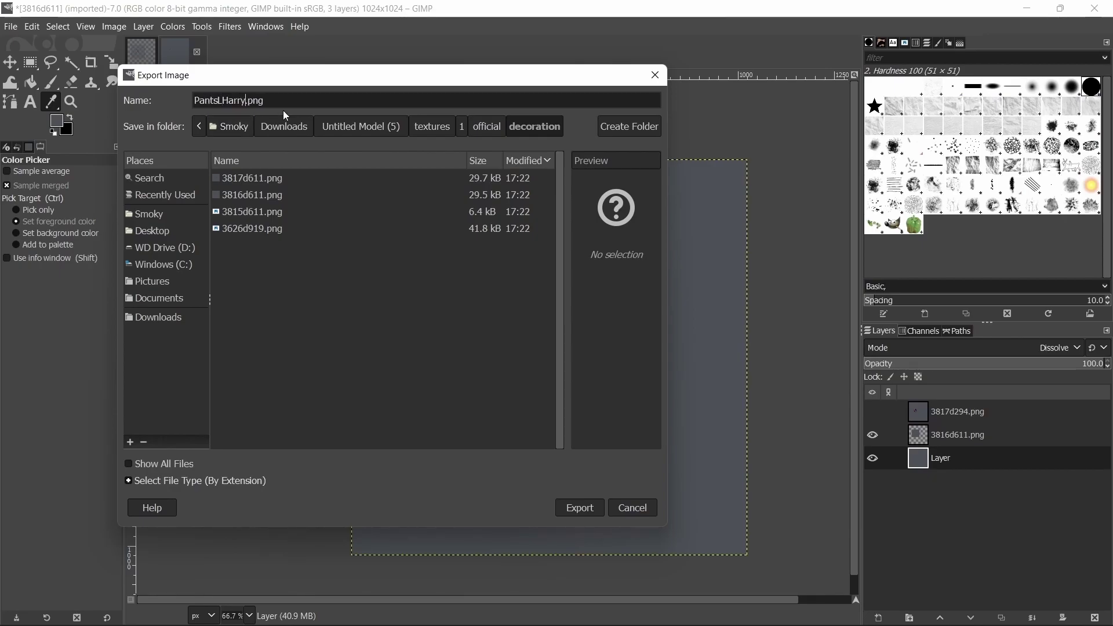
pyautogui.click(159, 317)
pyautogui.click(580, 504)
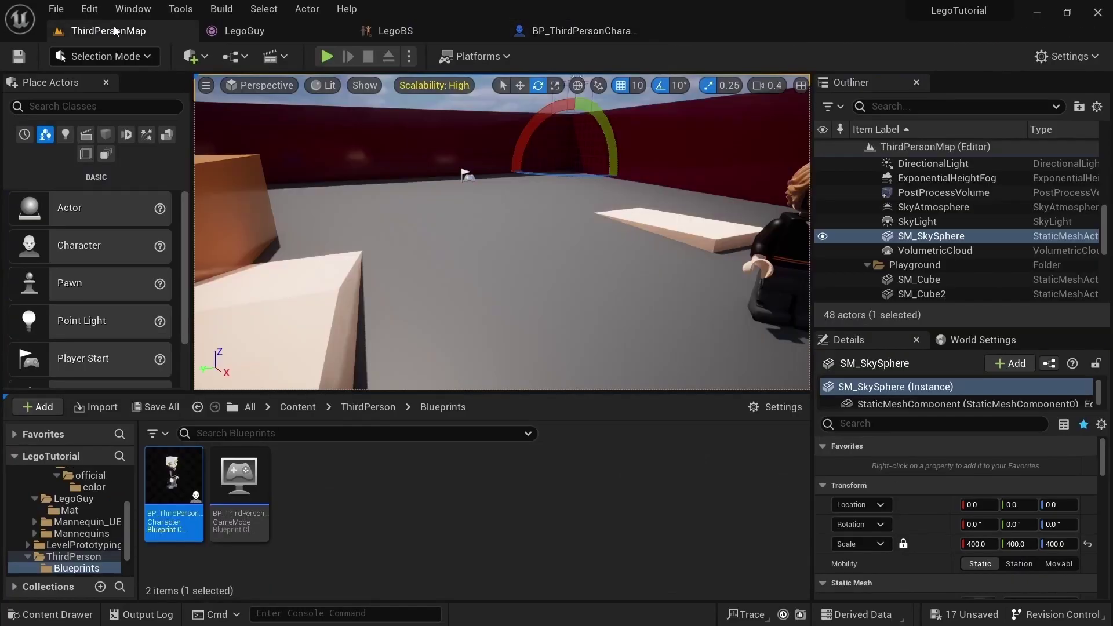
# - Switch to Unreal Engine and import PantsLHarry.png and PantsRHarry.png into Harry's decoration texture folder
pyautogui.click(364, 510)
pyautogui.click(351, 407)
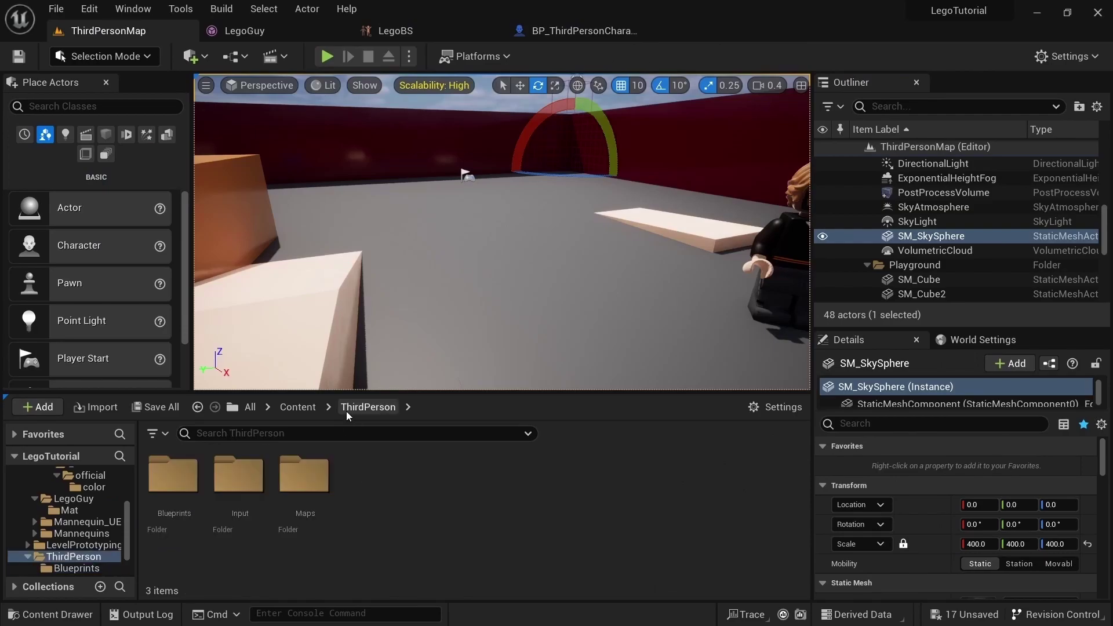
pyautogui.doubleClick(174, 481)
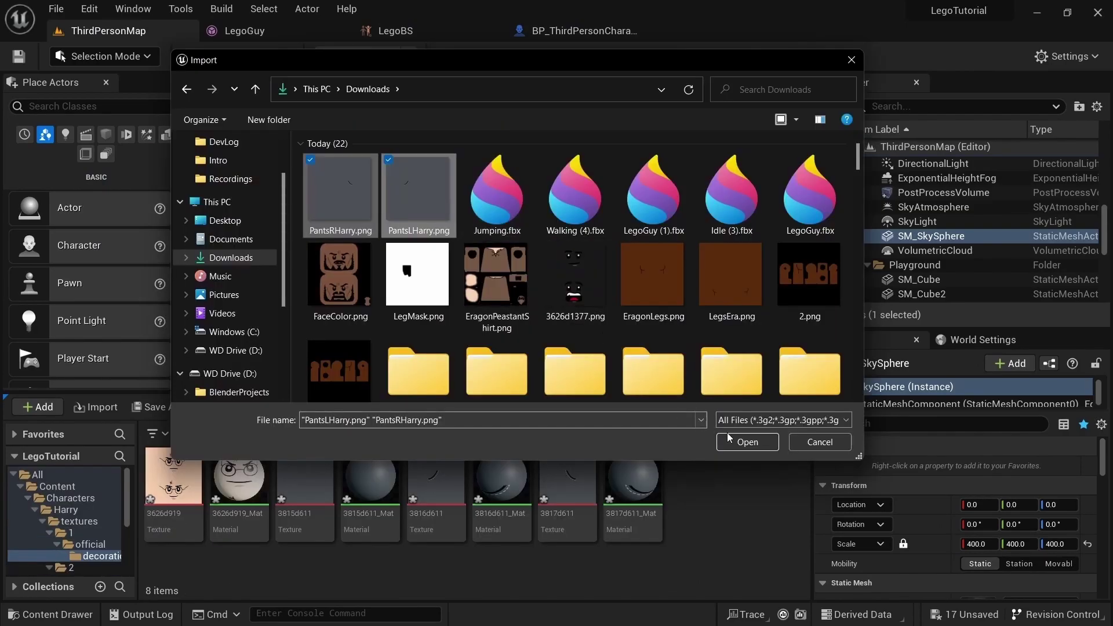
pyautogui.click(738, 419)
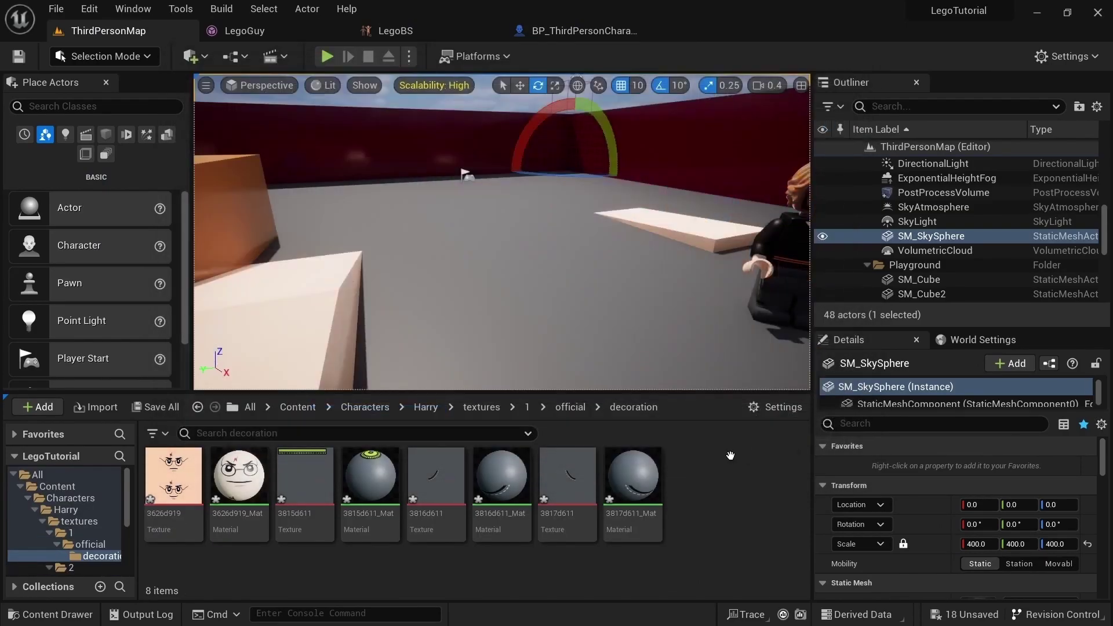
# - Replace the leg textures in the 3816d611_Mat and 3817d611_Mat materials with the imported PantsLHarry and PantsRHarry textures
pyautogui.doubleClick(504, 487)
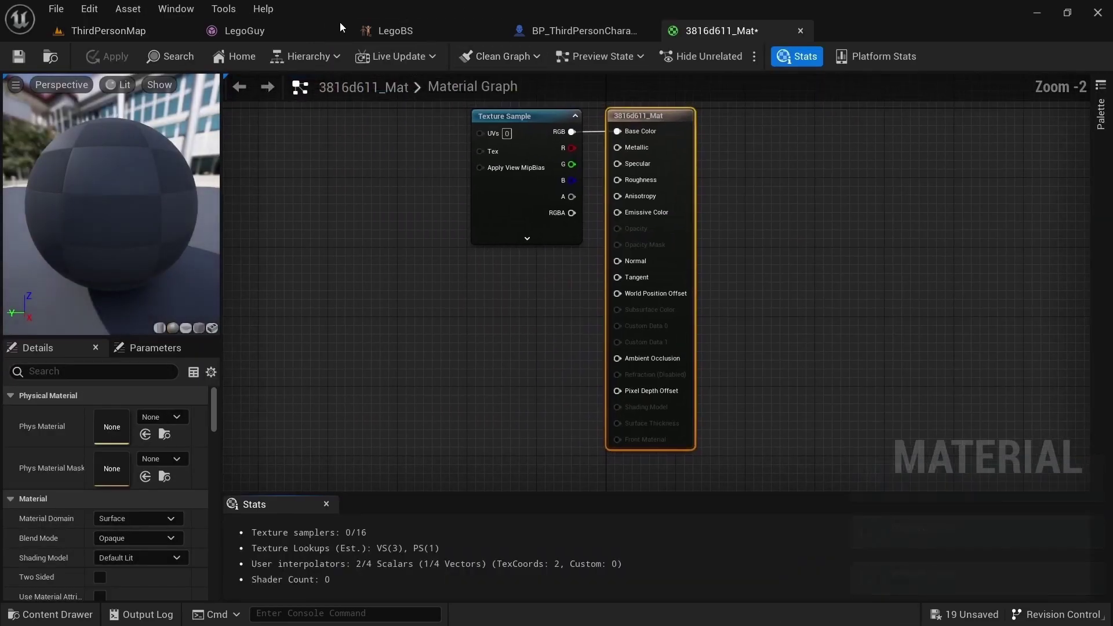
pyautogui.click(108, 31)
pyautogui.doubleClick(636, 482)
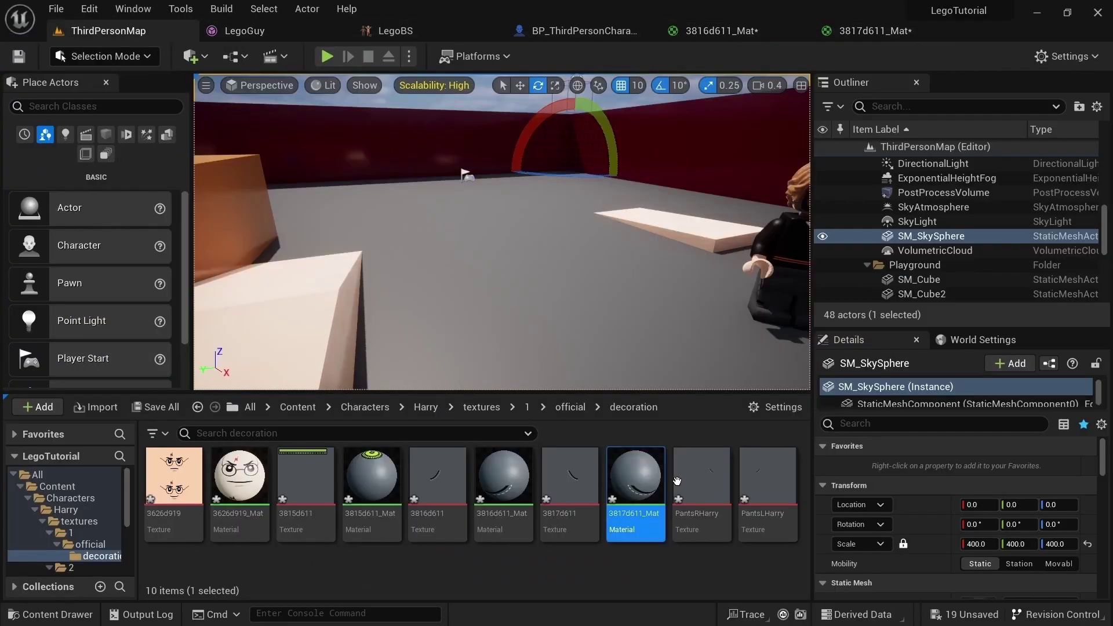
pyautogui.click(697, 495)
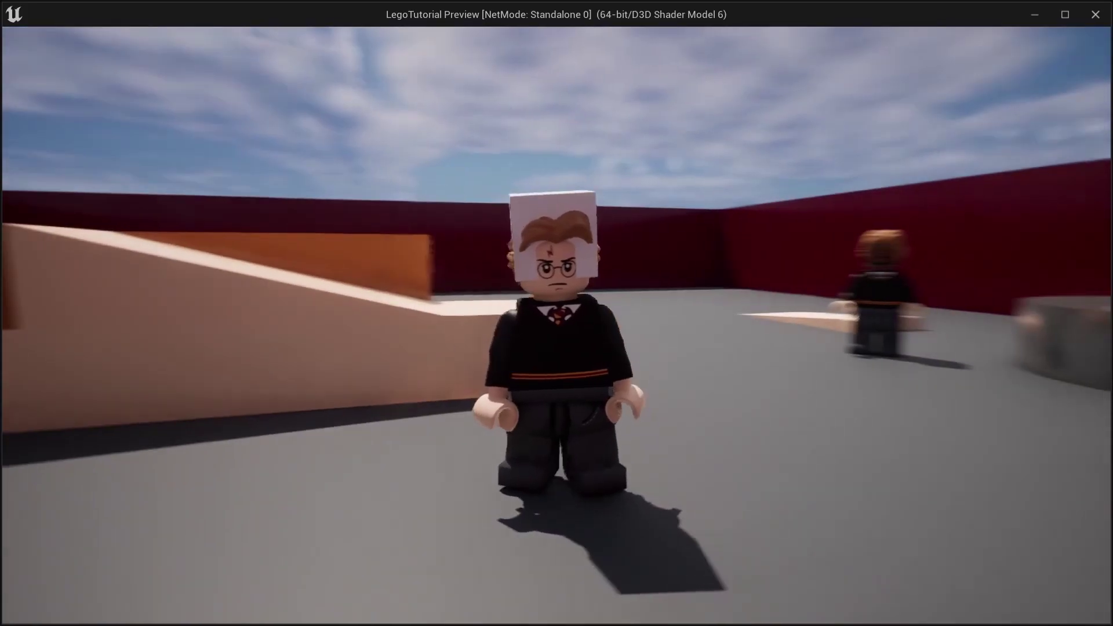
# - Walk the Harry character around the level in the standalone preview and examine its legs, torso and head from several sides
pyautogui.press('a')
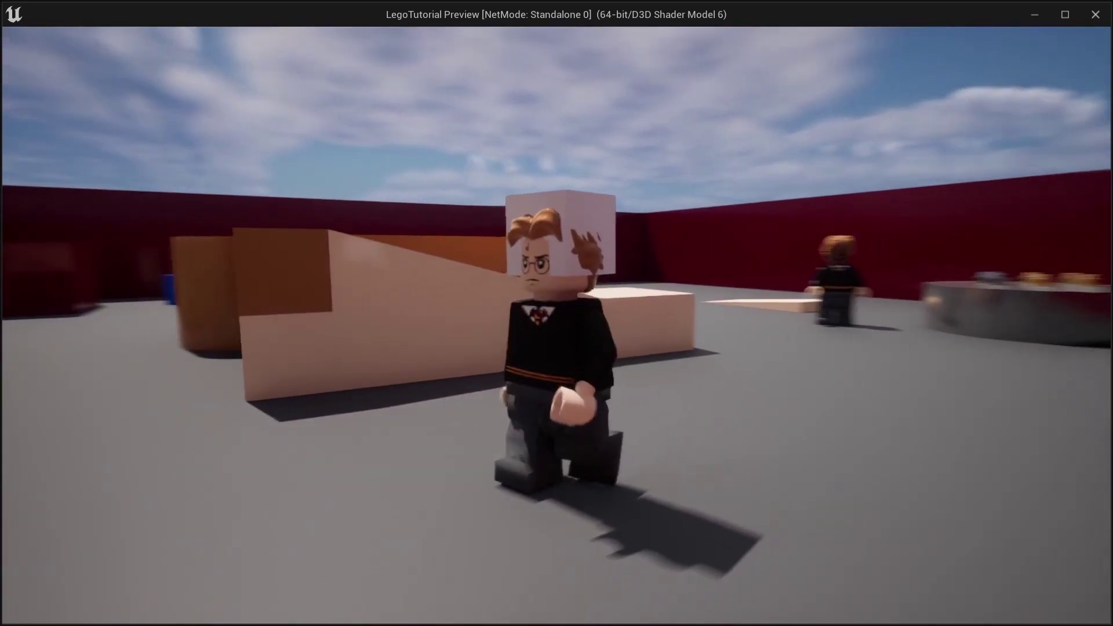
pyautogui.press('w')
pyautogui.press('s')
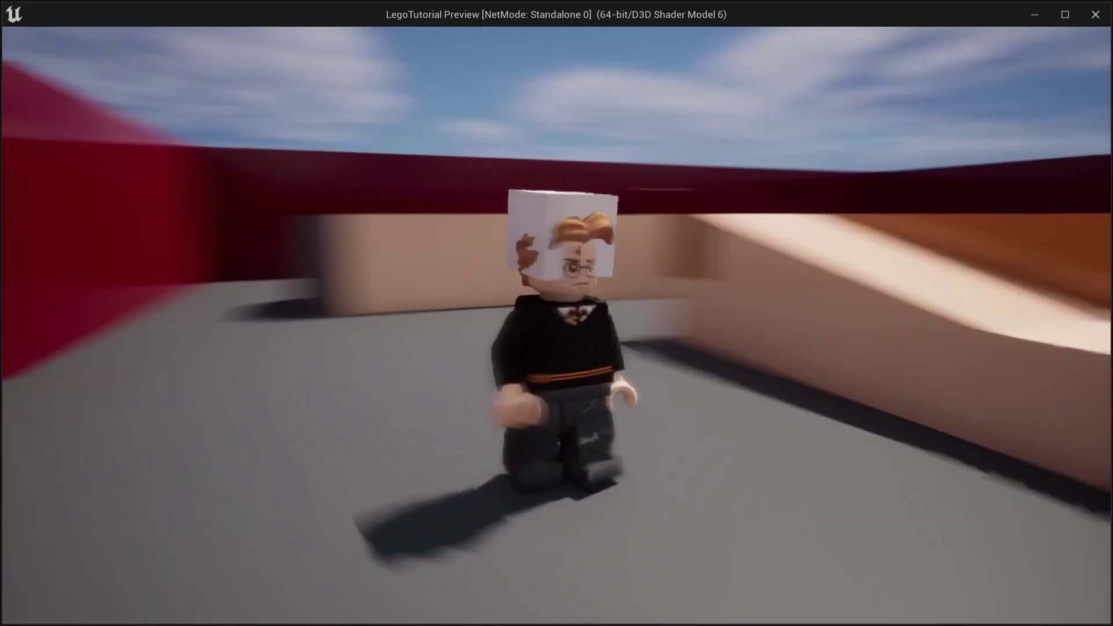
pyautogui.press('d')
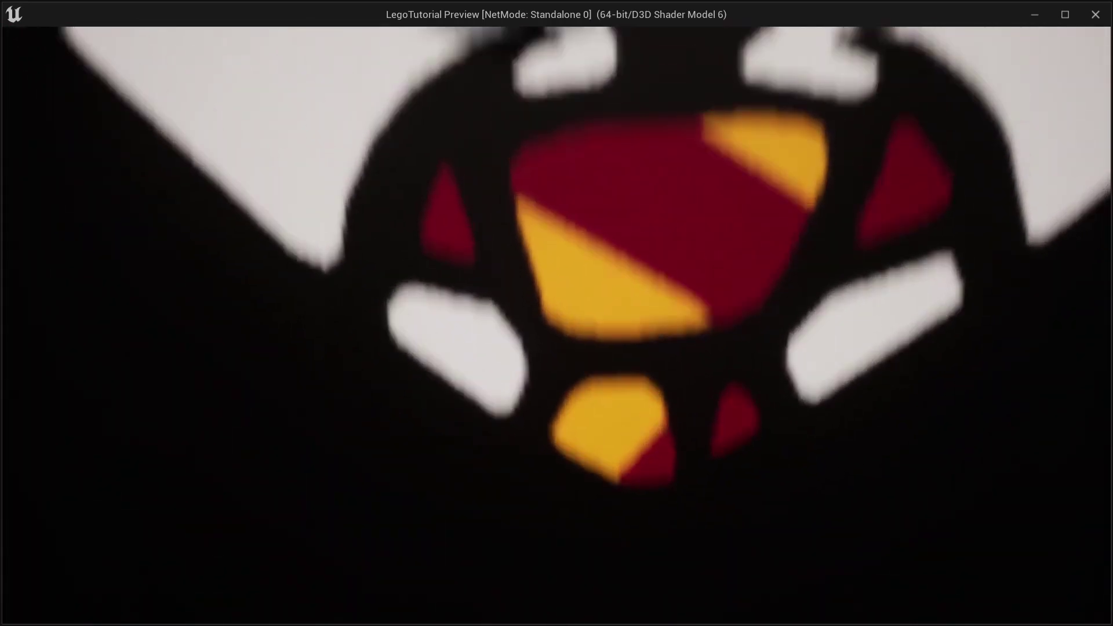
pyautogui.press('s')
pyautogui.press('w')
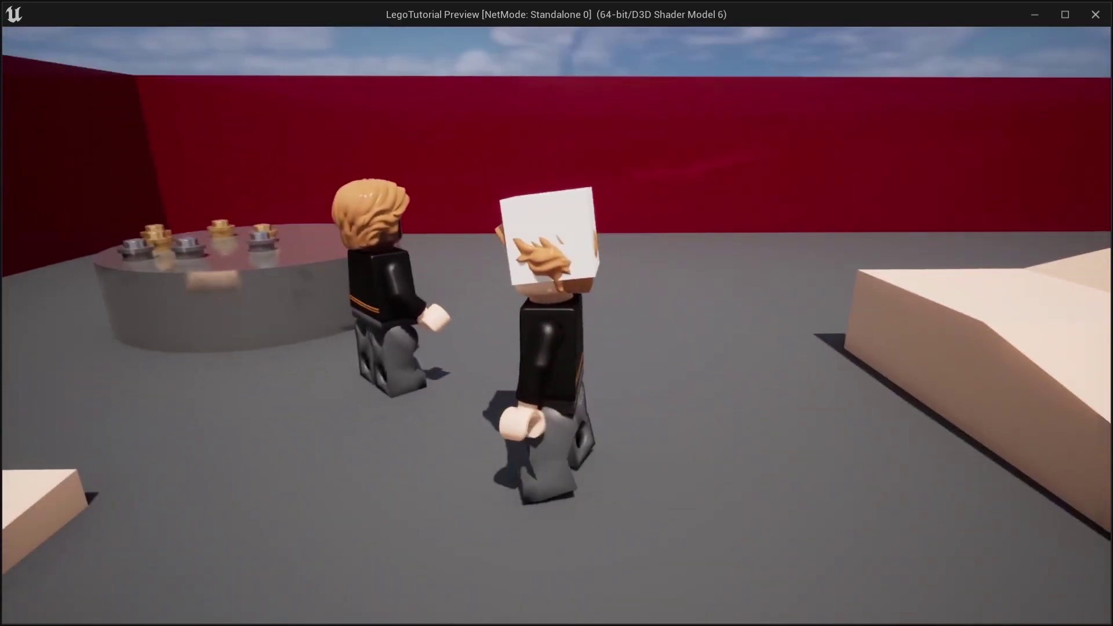
pyautogui.press('s')
pyautogui.press('w')
pyautogui.press('s')
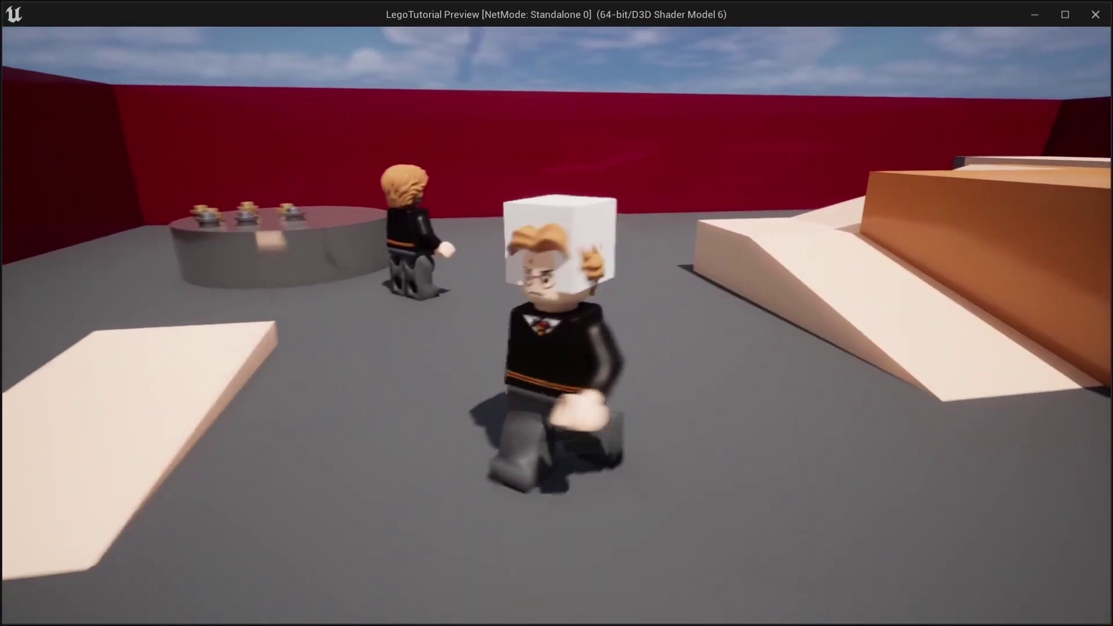
pyautogui.press('w')
pyautogui.press('s')
pyautogui.press('w')
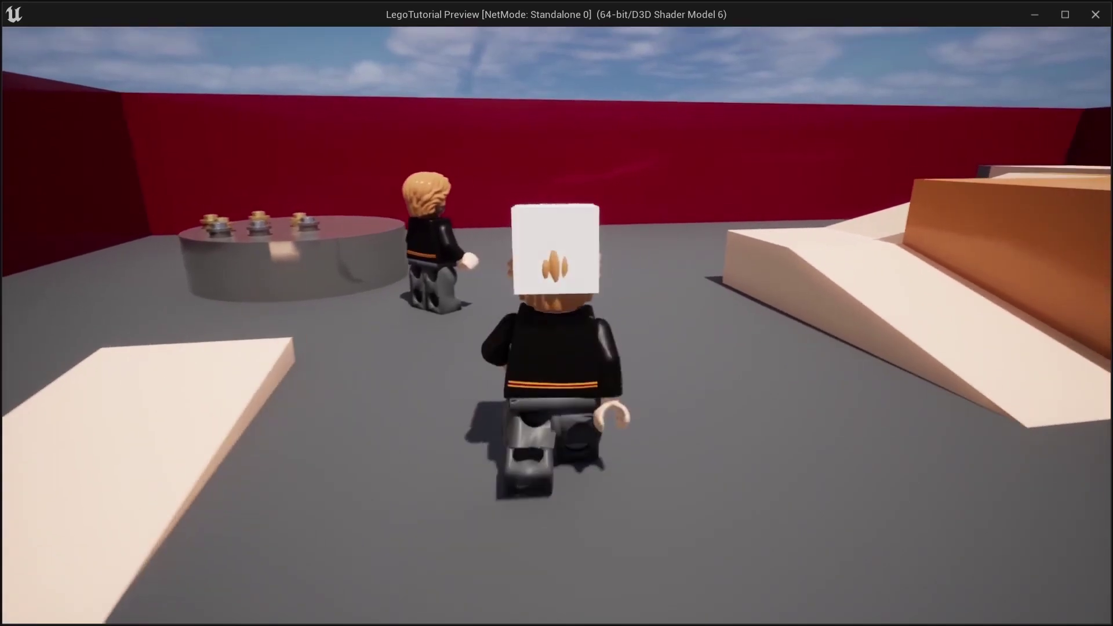
pyautogui.press('a')
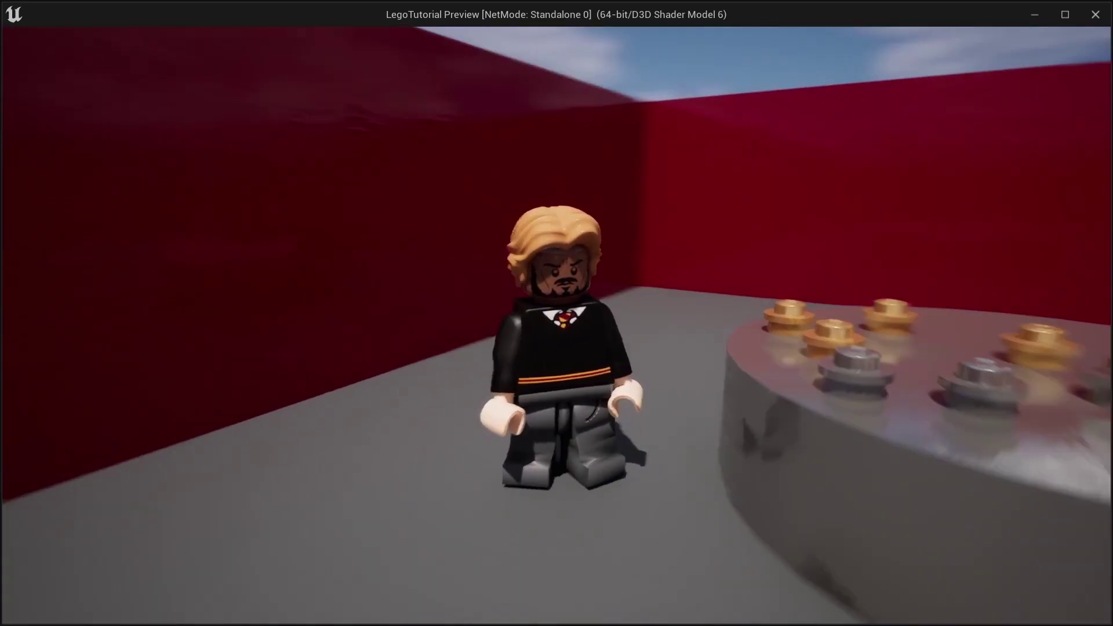